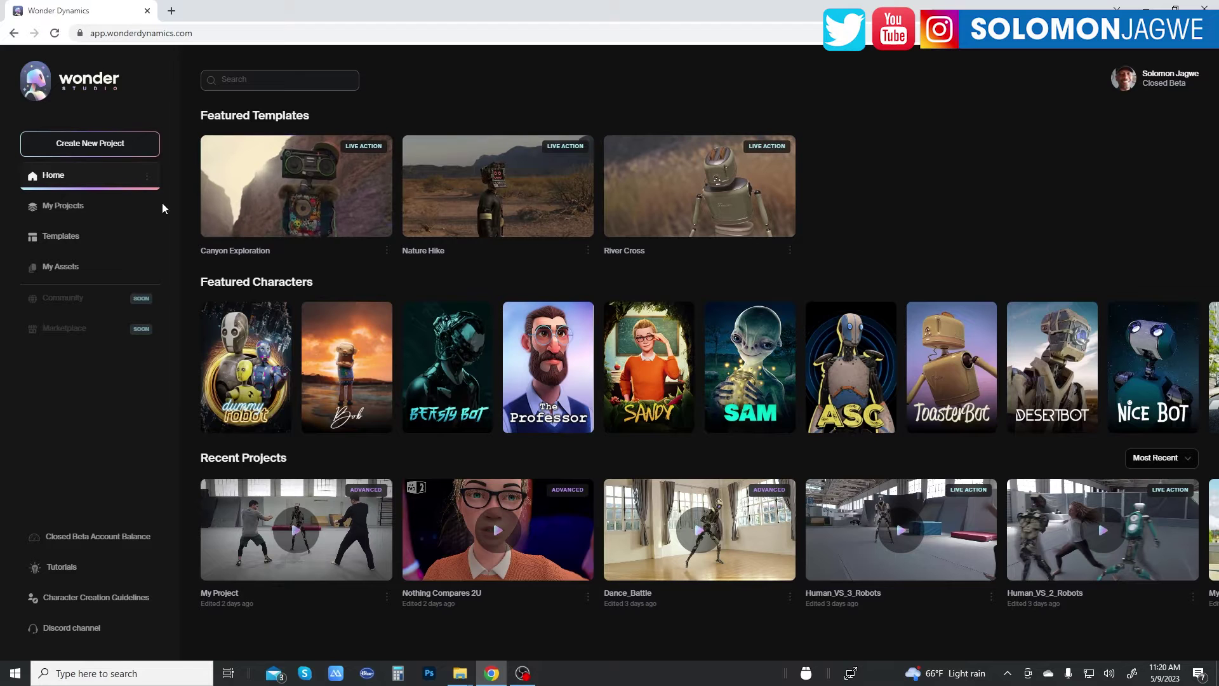
Create a new Live Action Advanced project and name it Kali_Fight
click(90, 144)
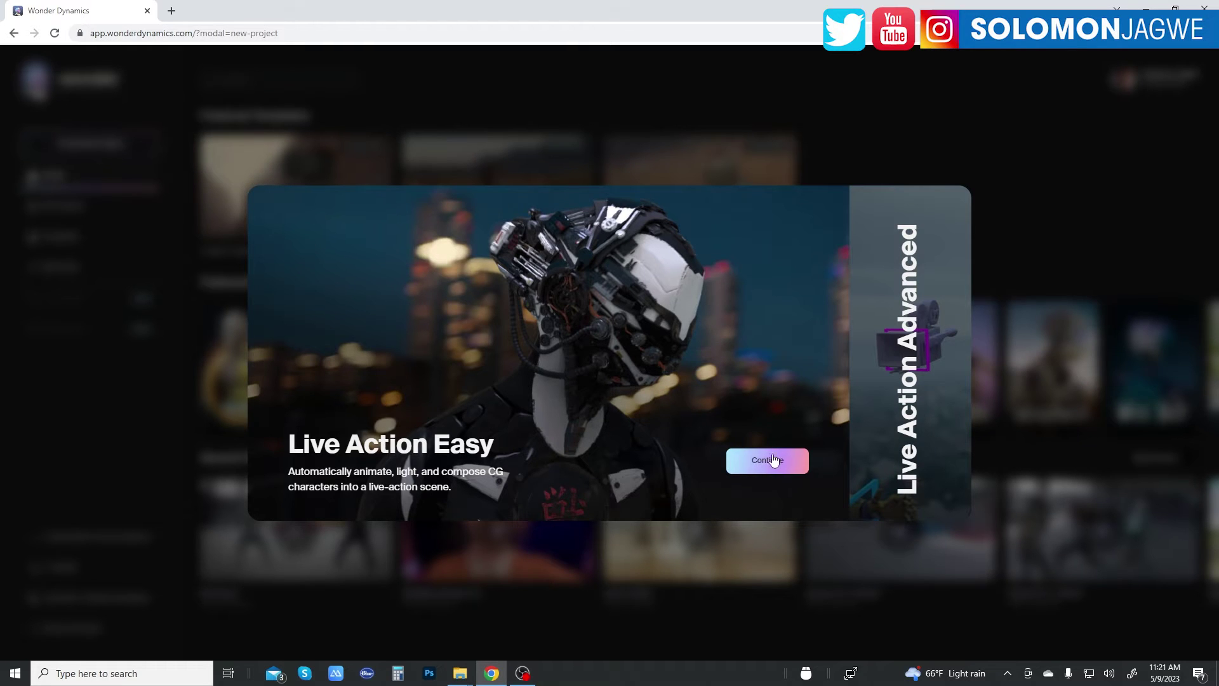
click(909, 394)
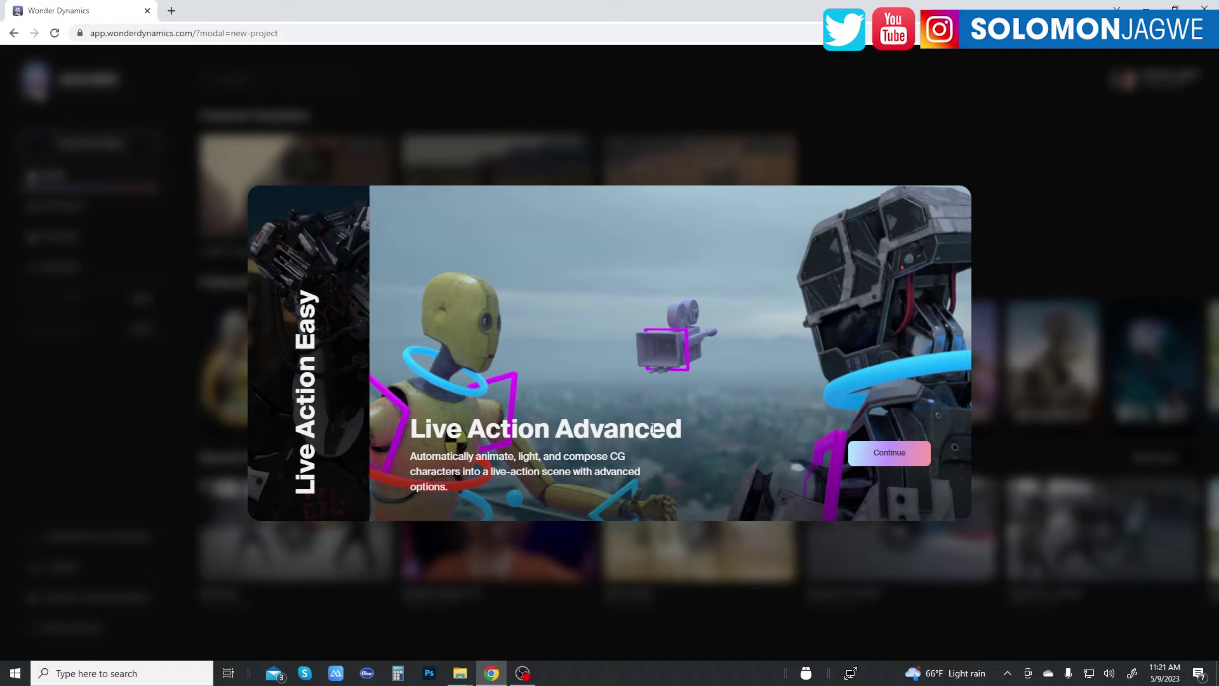
click(356, 385)
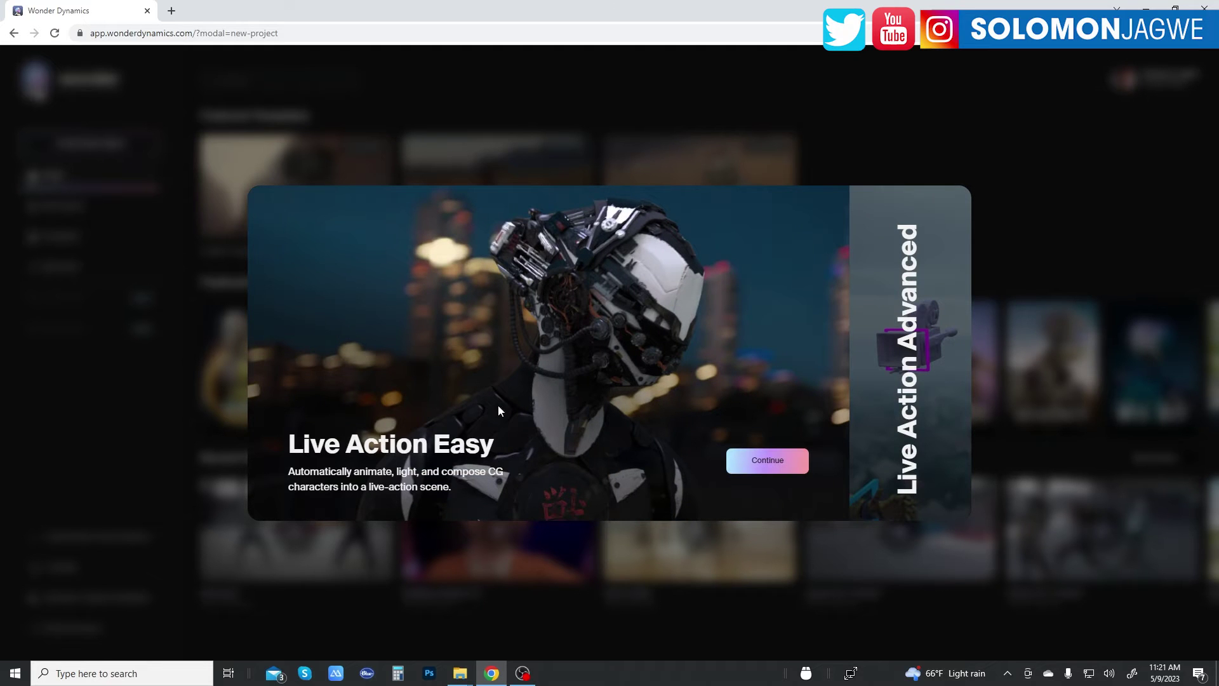
click(889, 382)
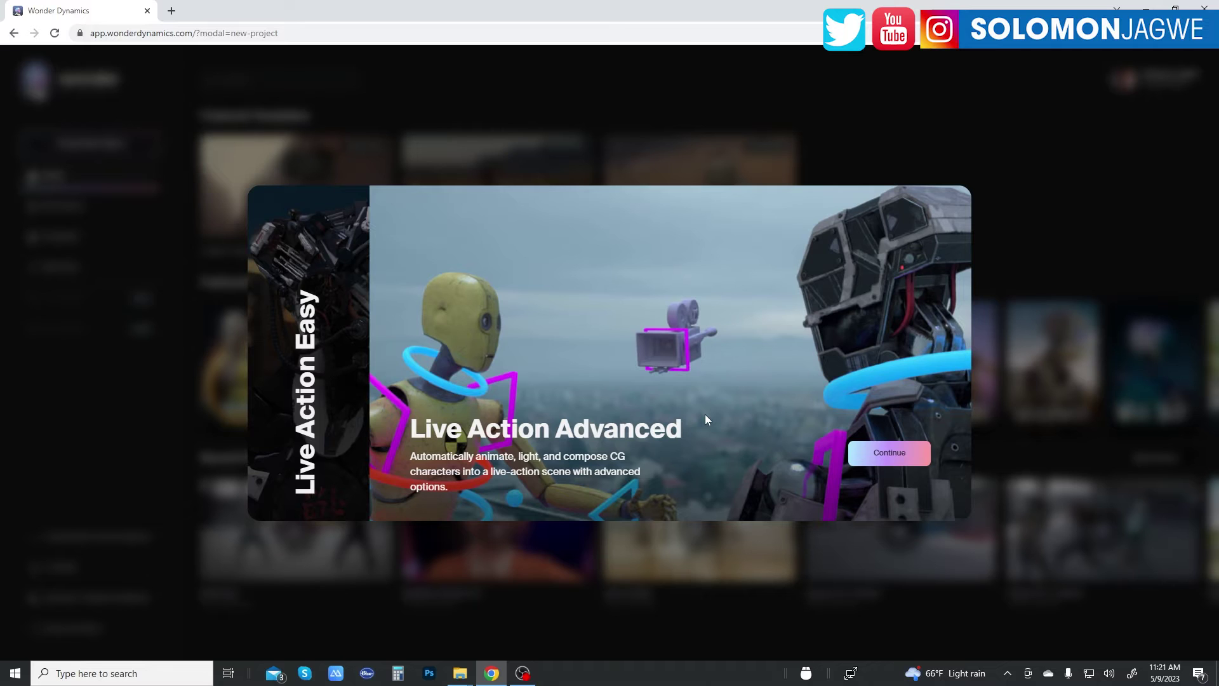
click(894, 459)
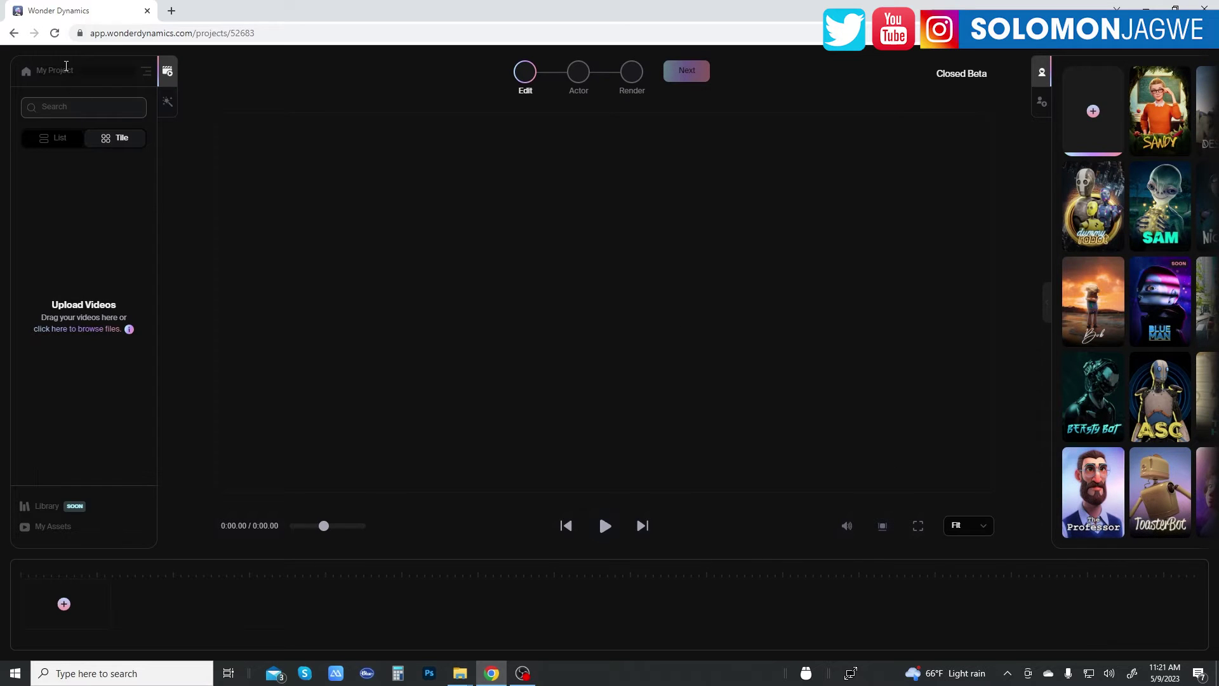
drag(73, 71, 18, 75)
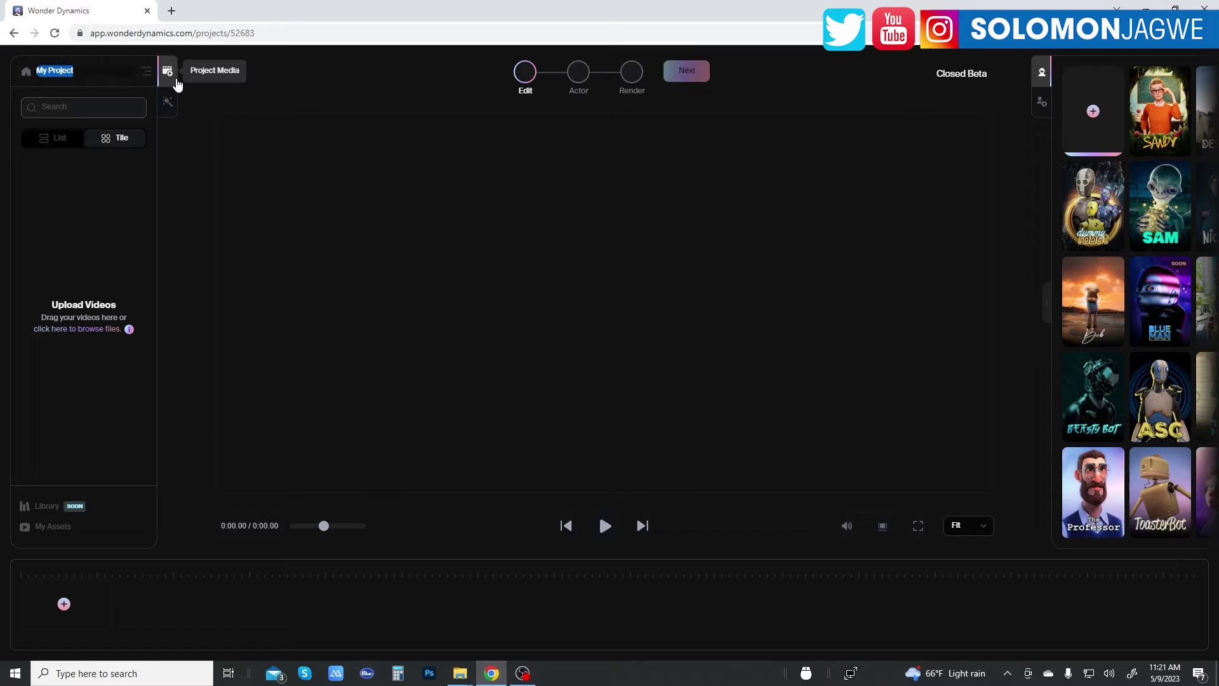
text(Kali_Fight)
Upload the video Kali_Fight_USE.mp4 and place it on the timeline
click(85, 330)
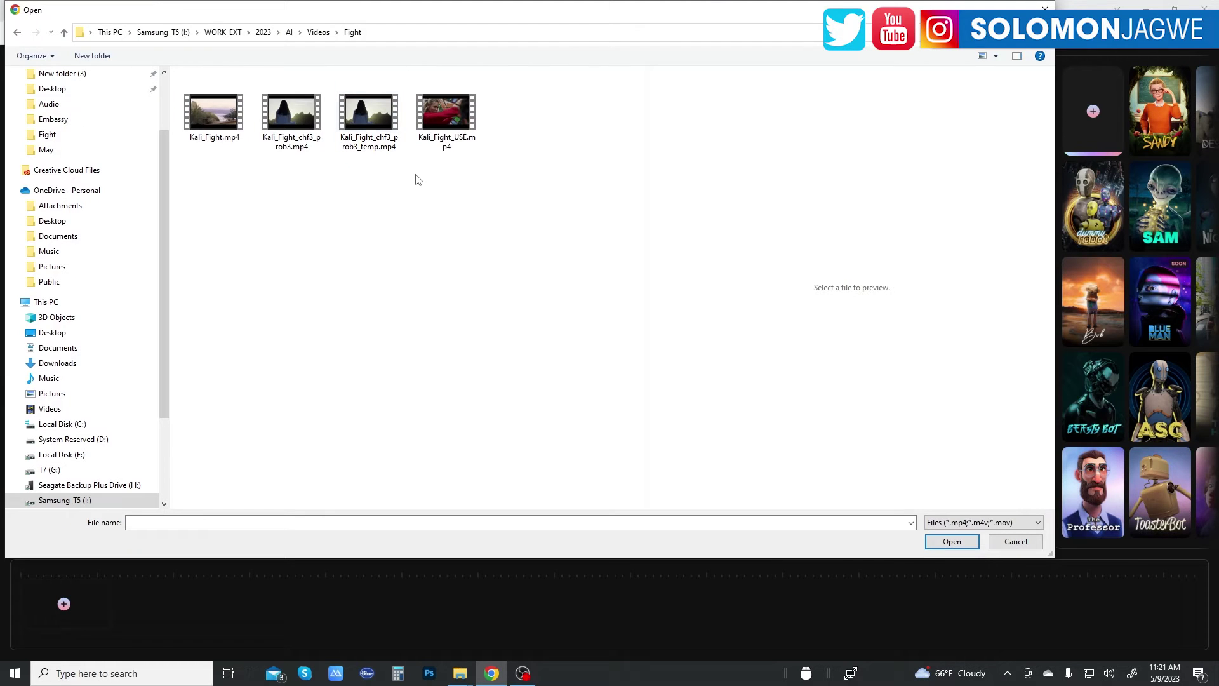
click(452, 113)
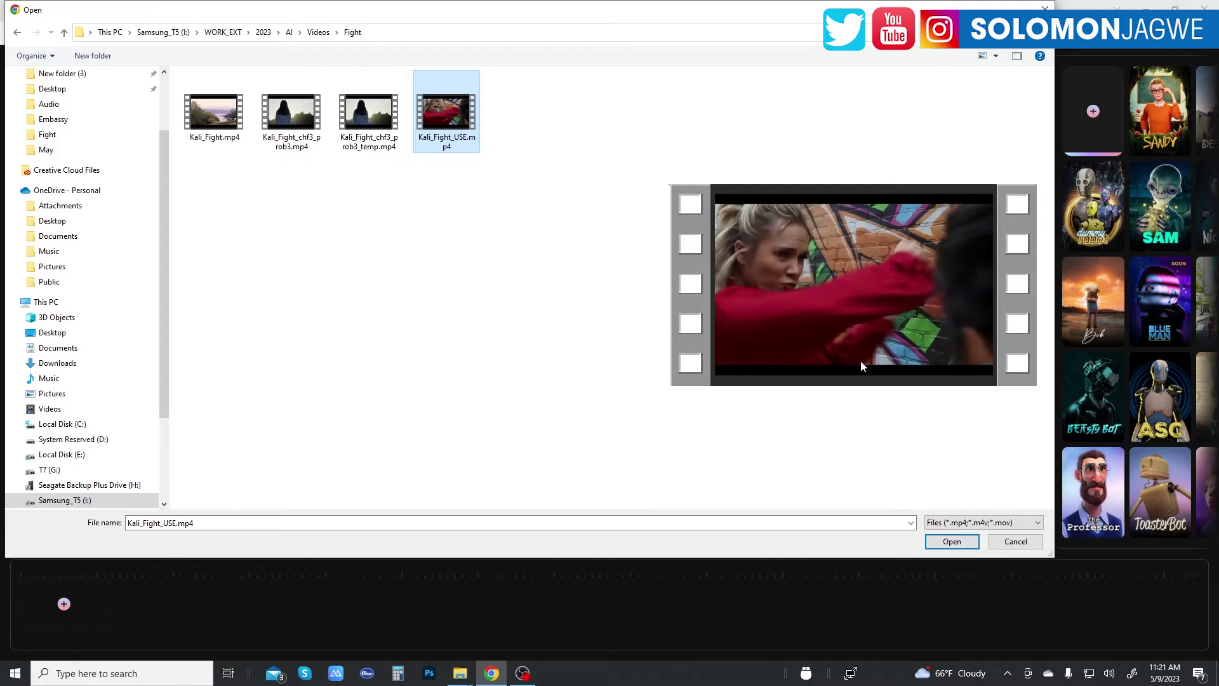
click(962, 541)
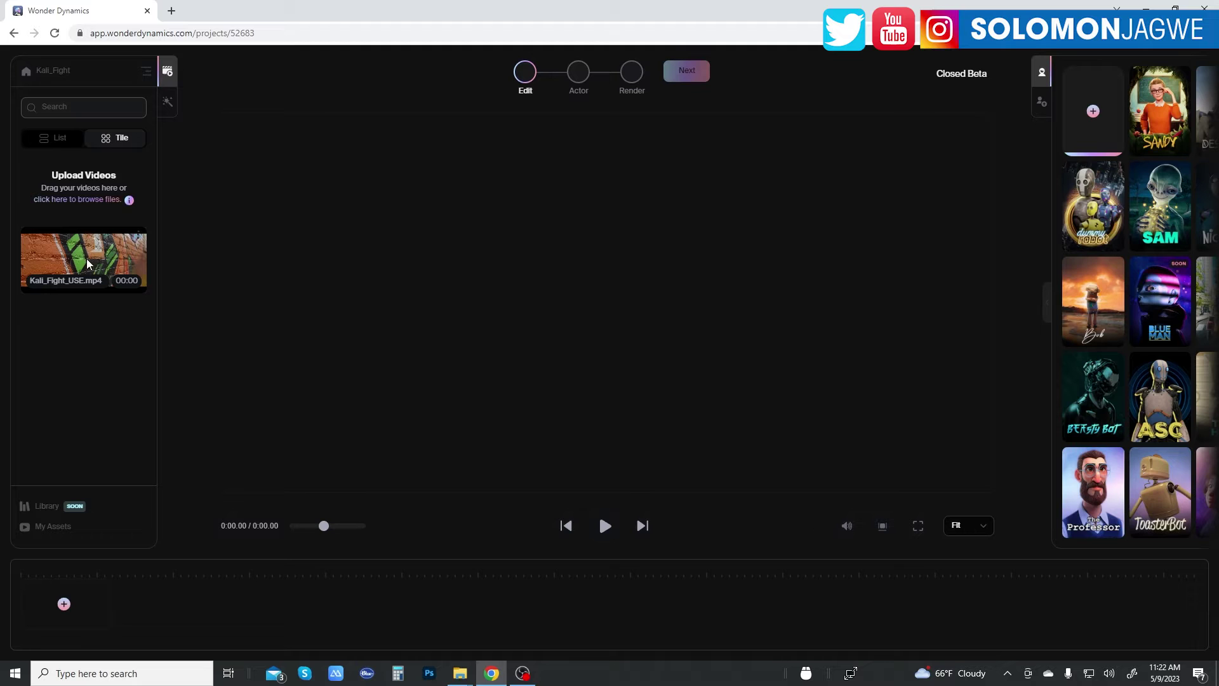
drag(87, 264, 63, 601)
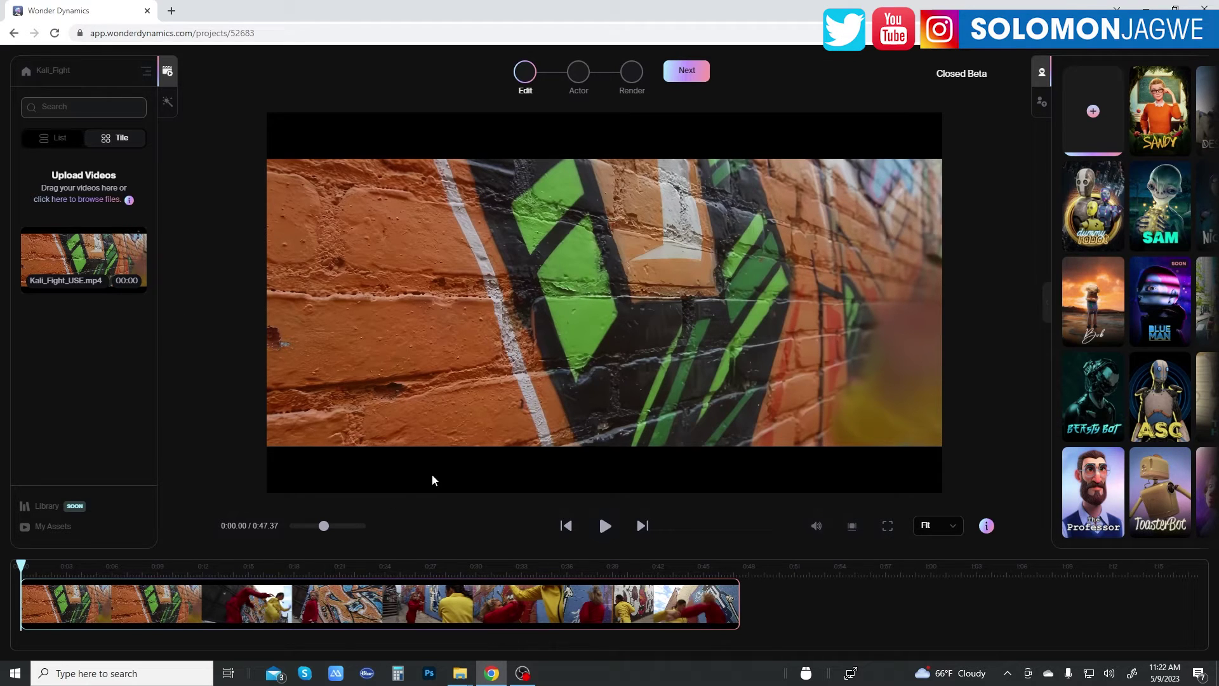
Find the frame at 0:23.23 showing both fighters, proceed to the Actor stage and scan that frame for actors
click(255, 570)
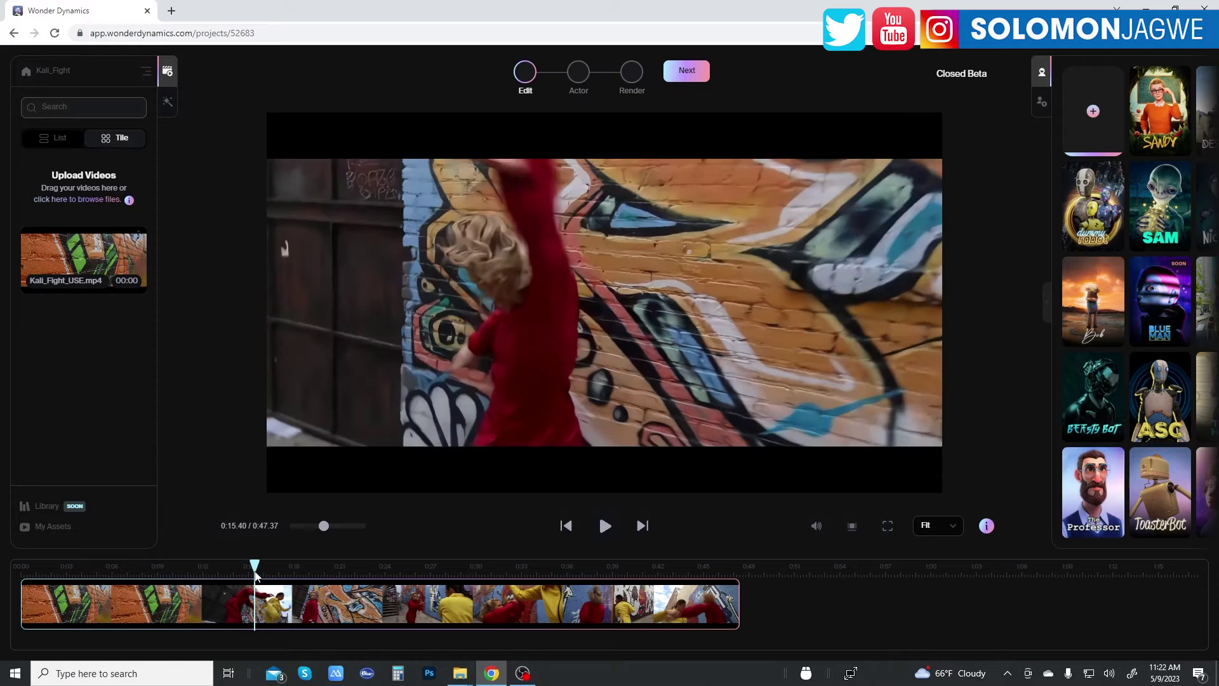
click(417, 569)
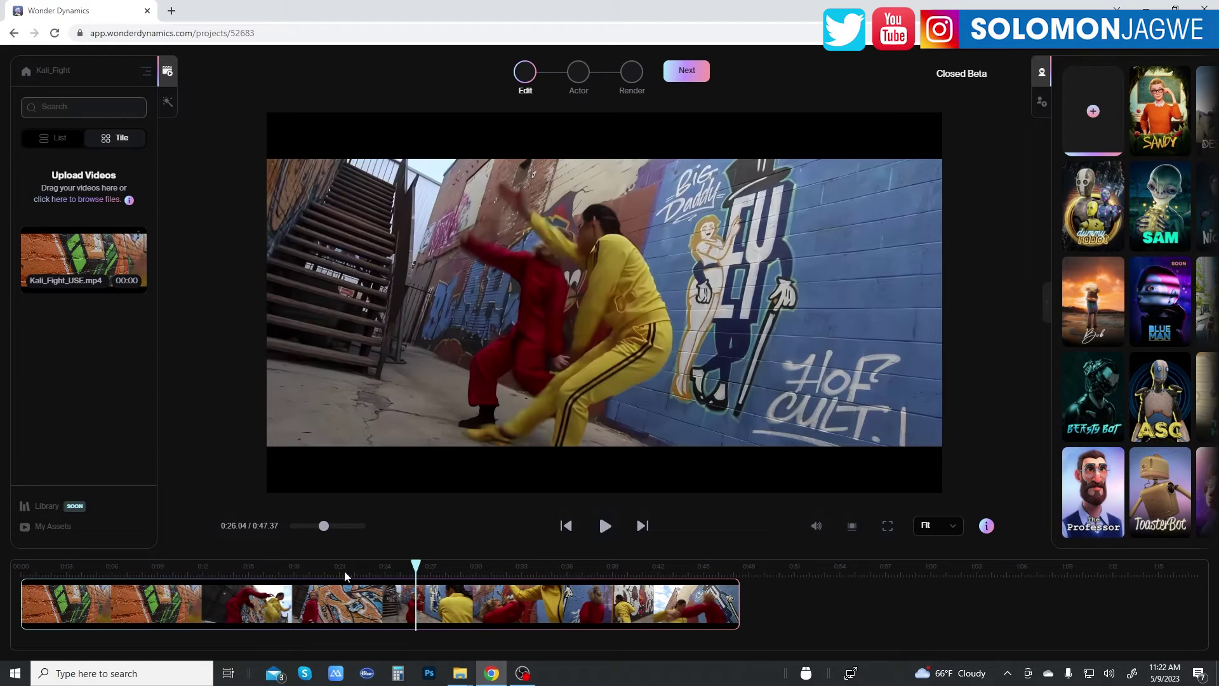
click(514, 570)
drag(477, 572, 375, 575)
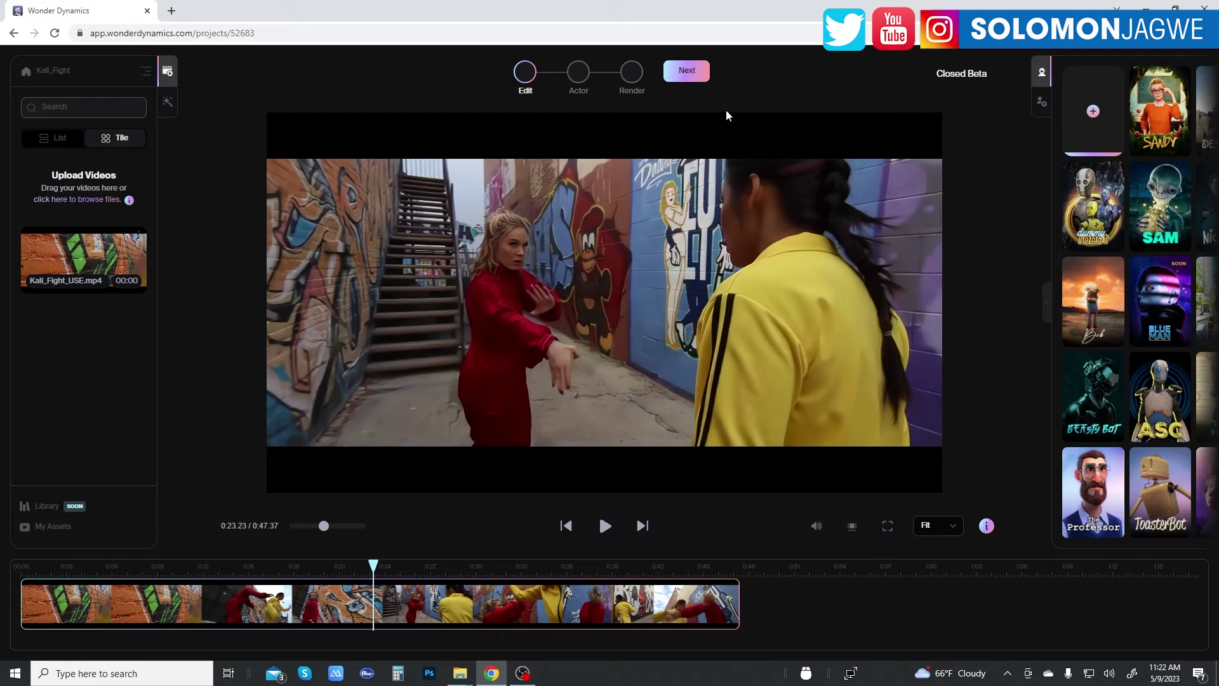
click(687, 73)
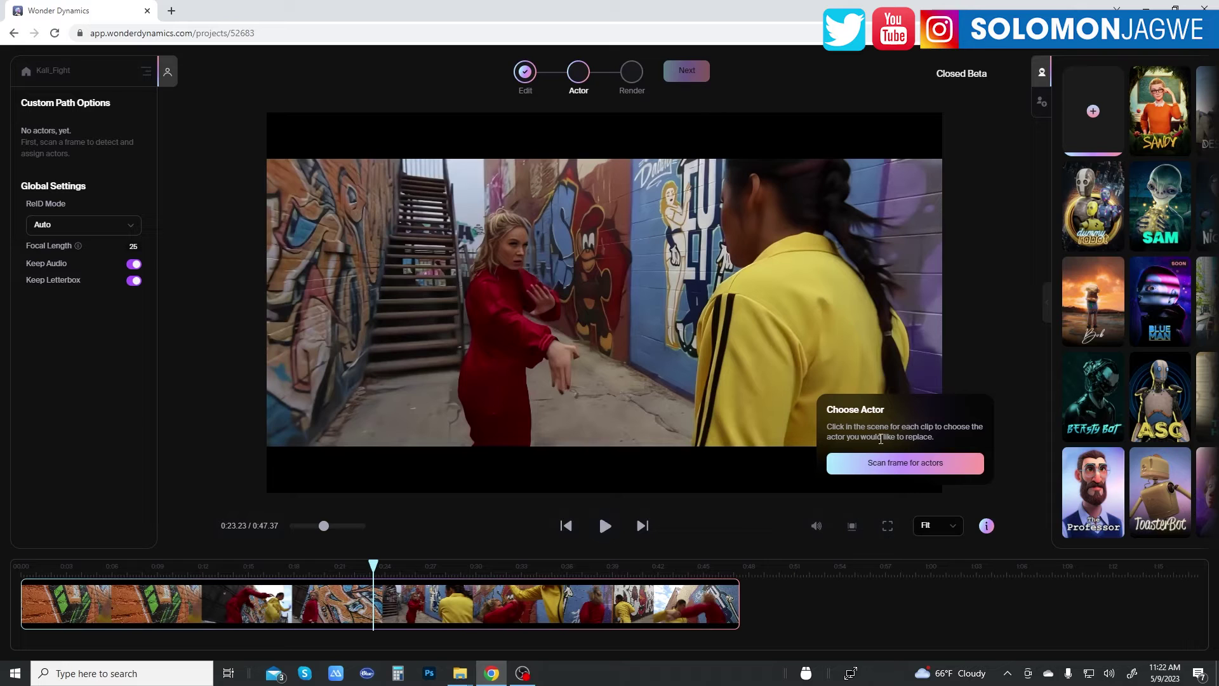
click(904, 465)
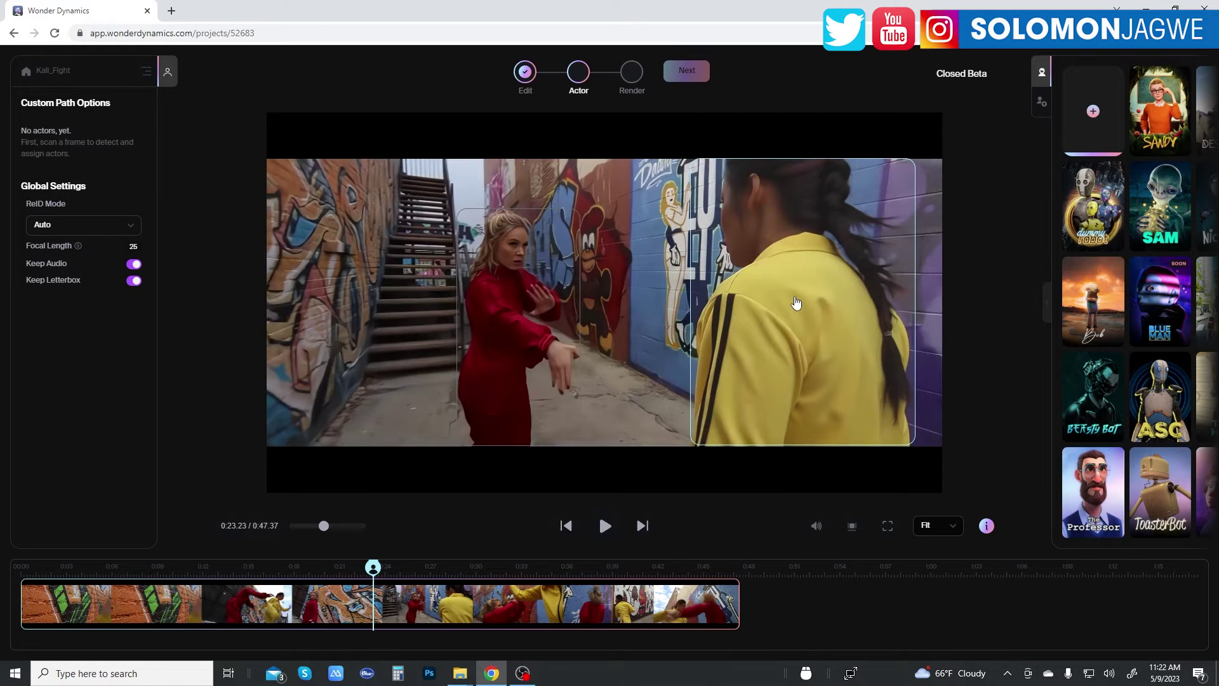
Assign the Desert Bot character to the fighter in red
click(526, 318)
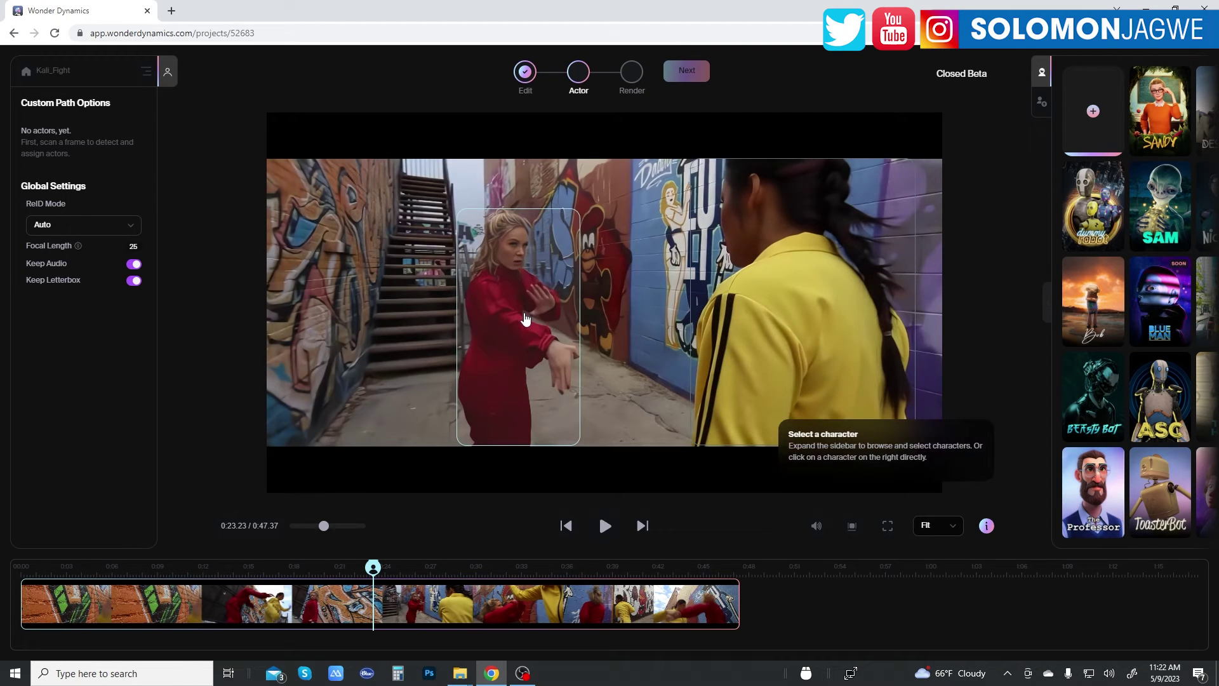
click(1046, 304)
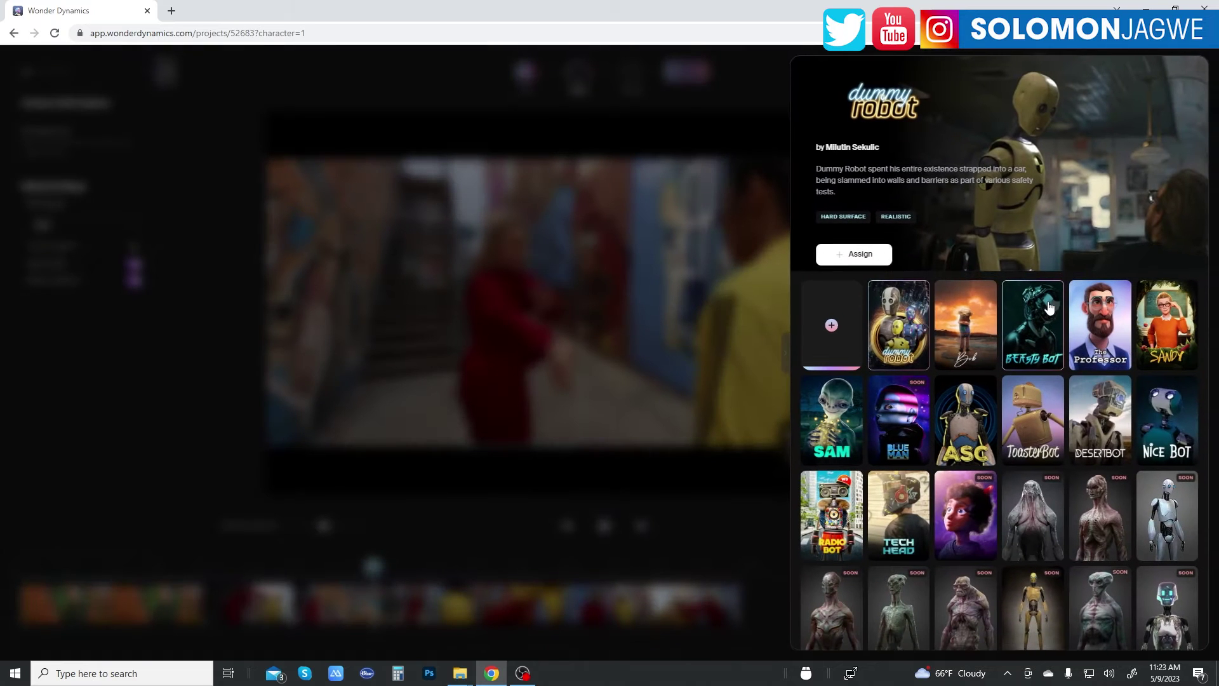
click(1102, 432)
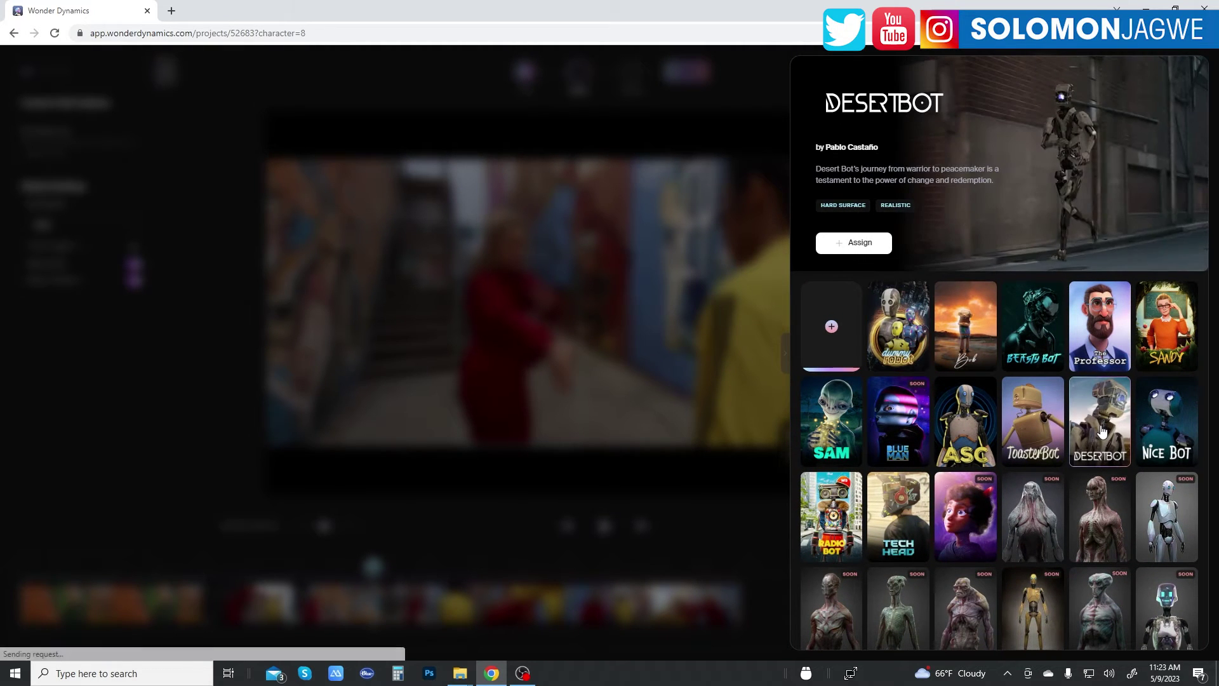
click(859, 242)
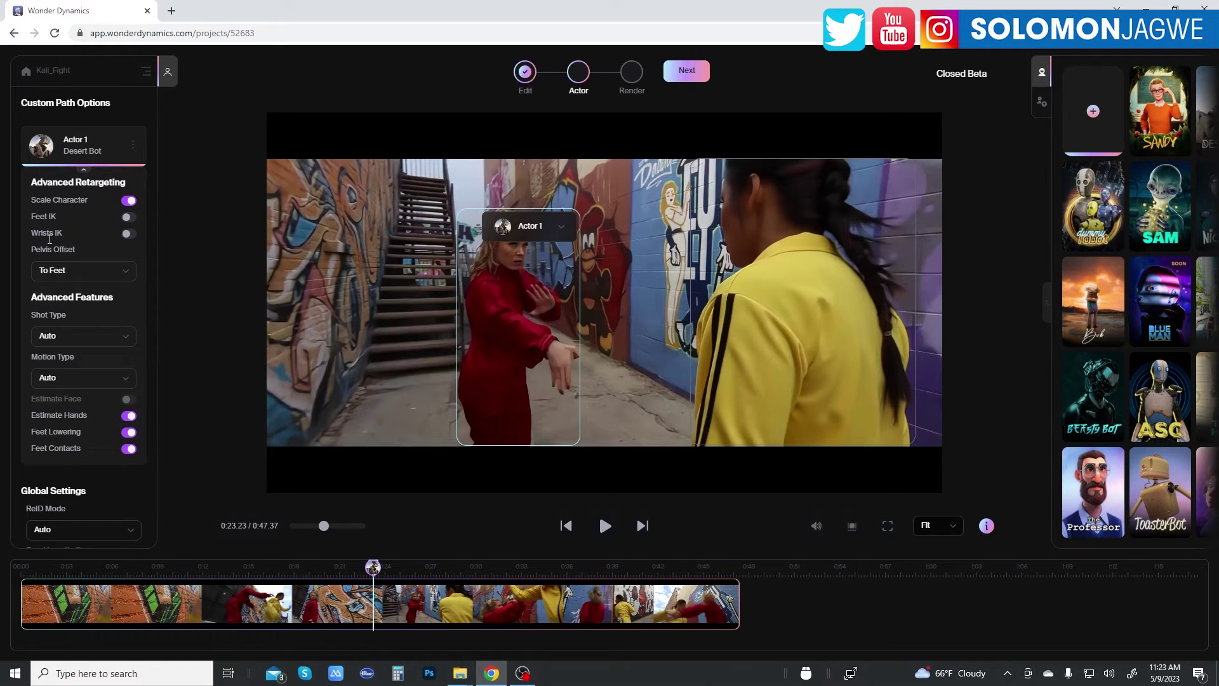
Try Feet IK on Actor 1 and review the Shot Type and Motion Type choices
click(128, 218)
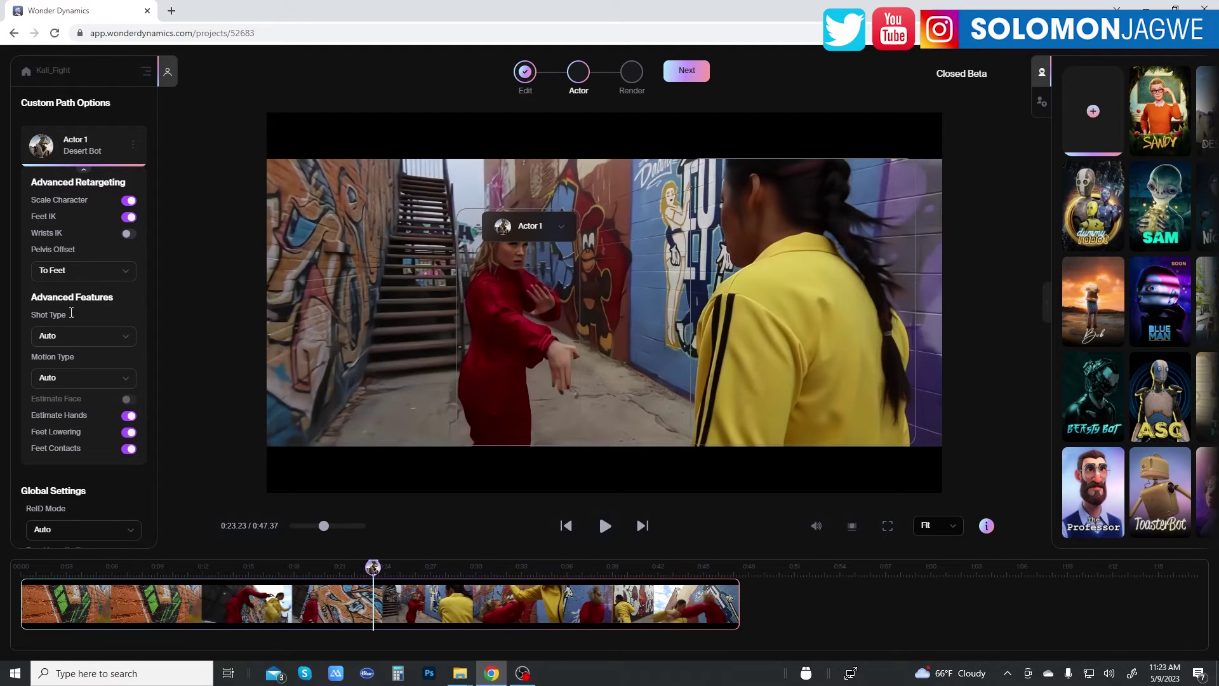
click(126, 339)
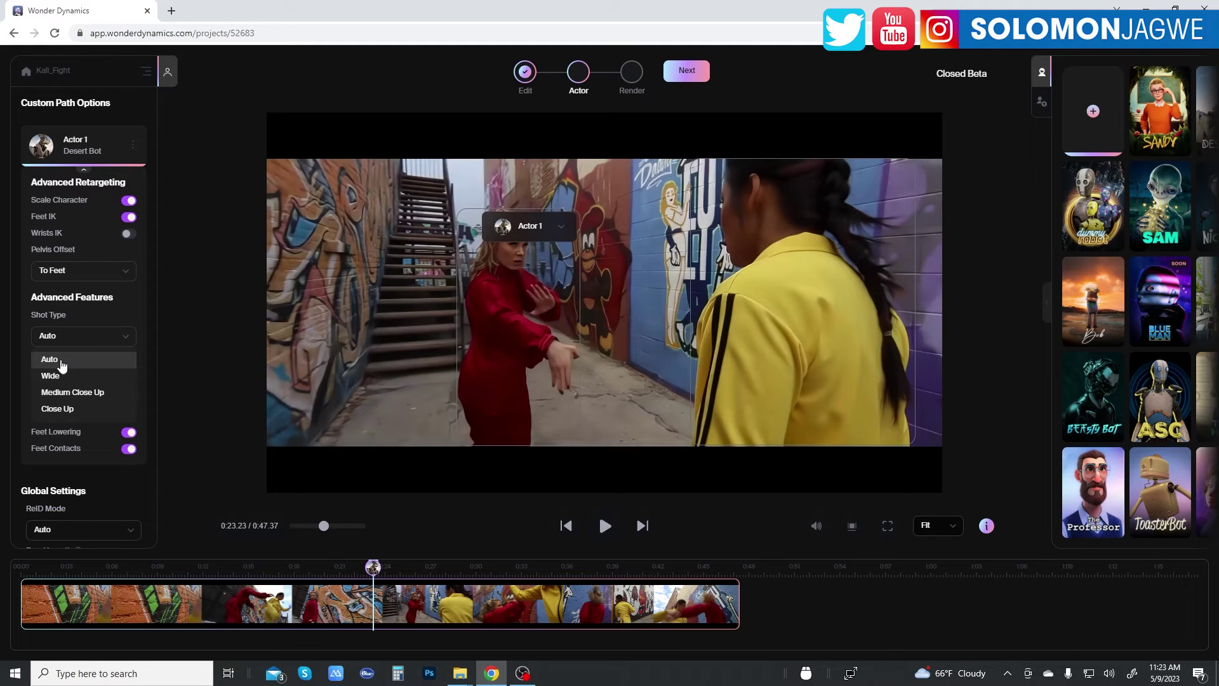
click(143, 320)
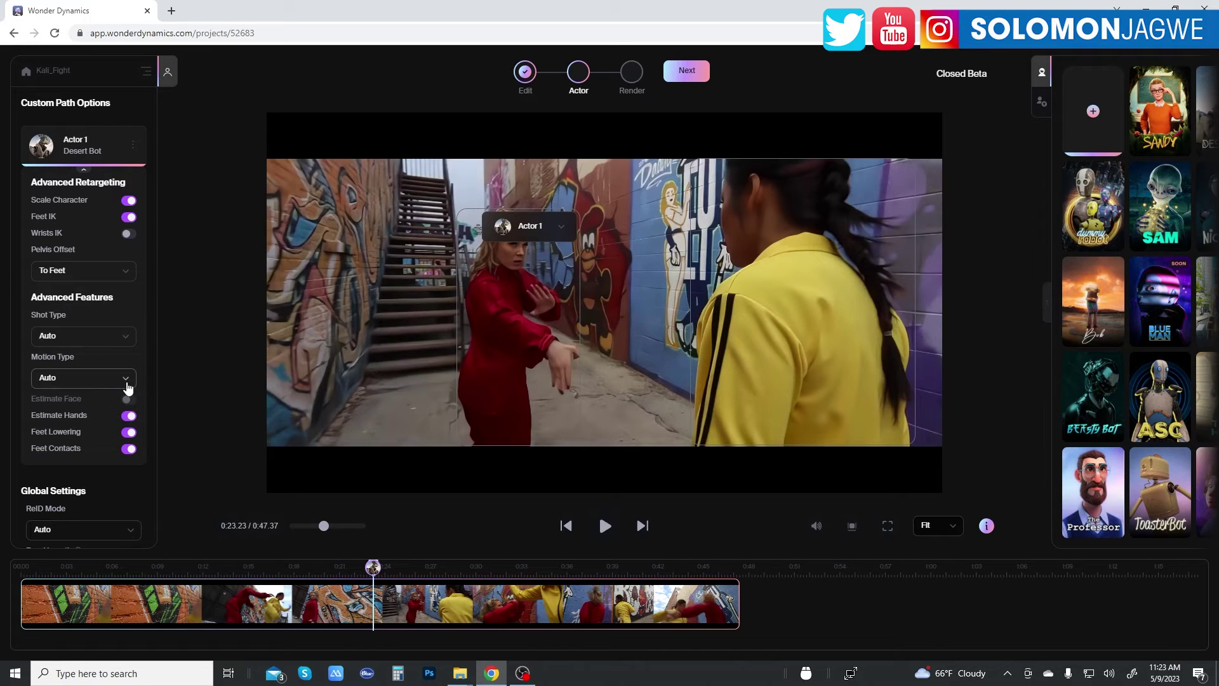
click(126, 381)
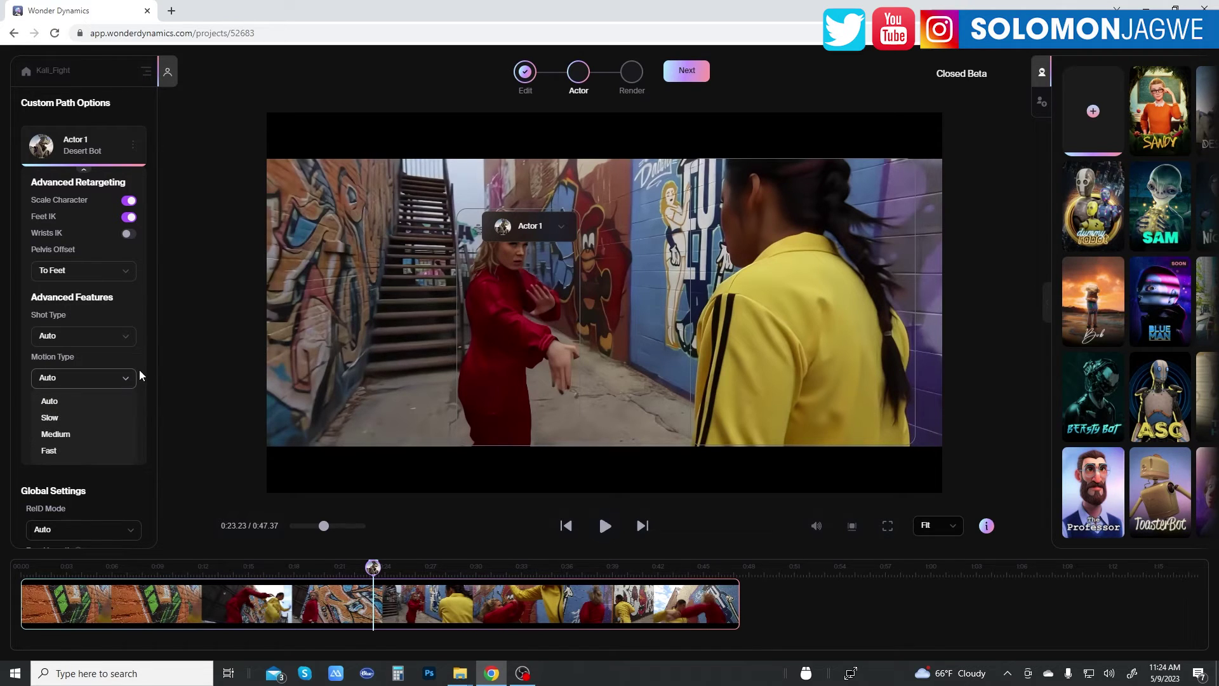
click(144, 373)
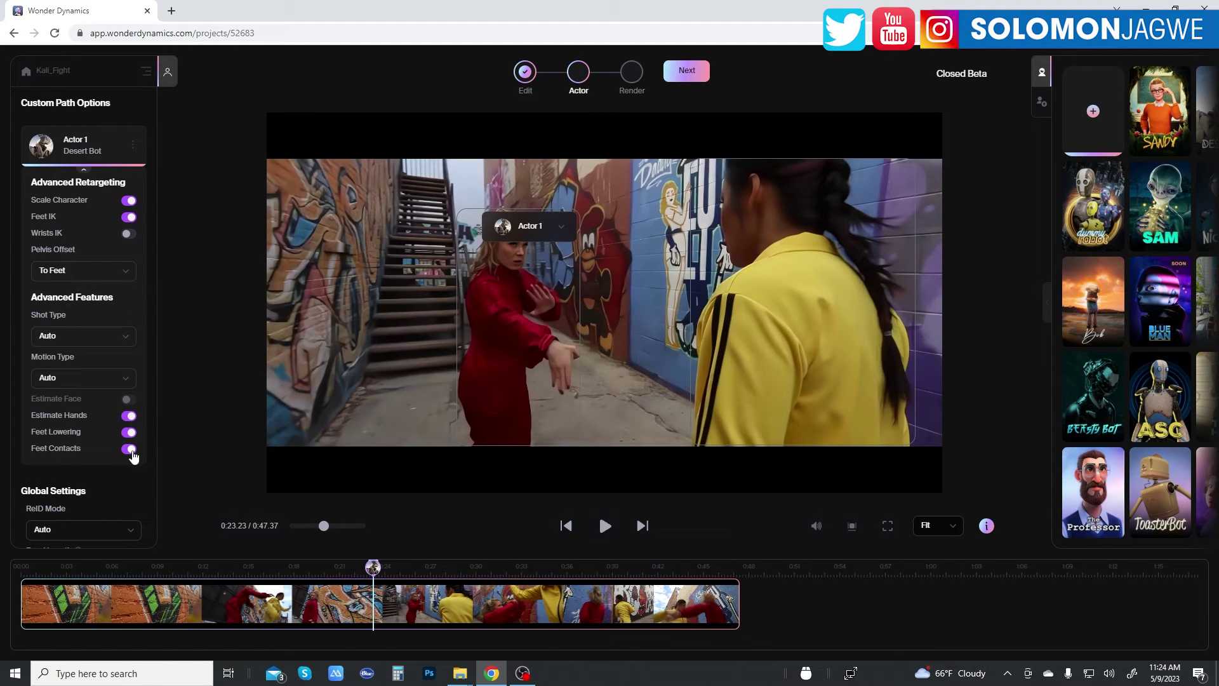
click(129, 218)
Examine the global settings and the available ReID Mode choices
scroll(134, 492, down, 1)
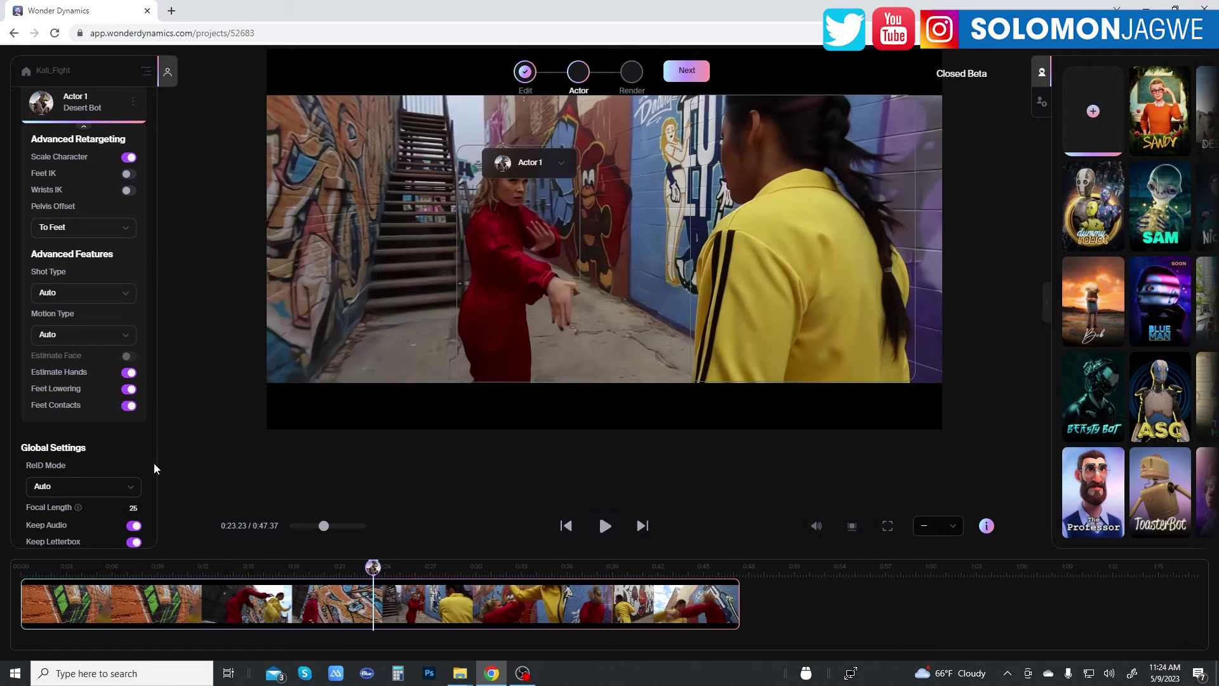
scroll(154, 469, up, 1)
scroll(155, 469, down, 1)
click(95, 486)
click(153, 456)
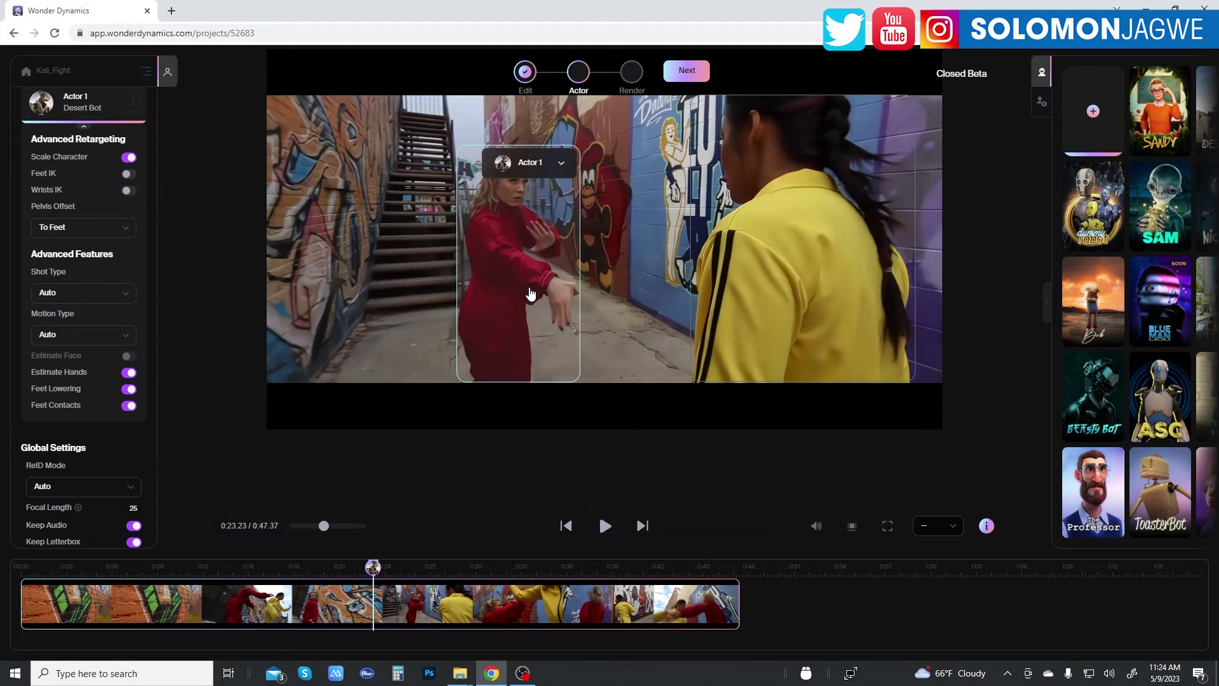
Examine frames throughout the clip to check how both fighters appear in the different shots
click(140, 574)
click(185, 574)
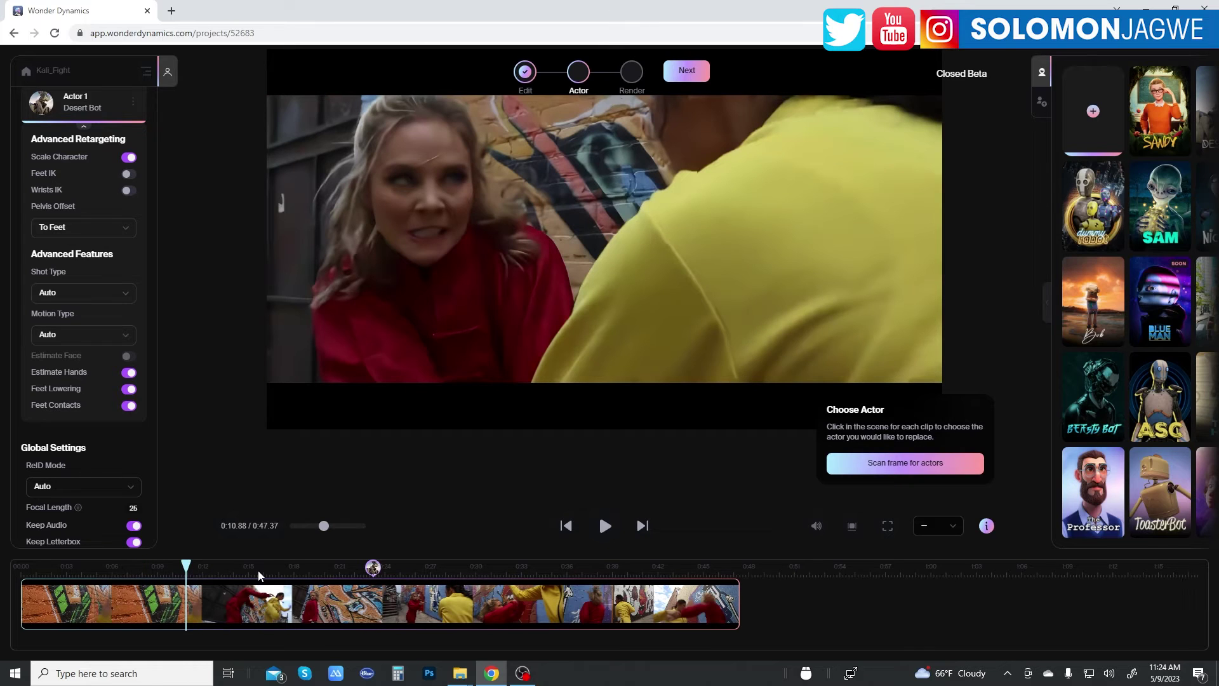
click(259, 575)
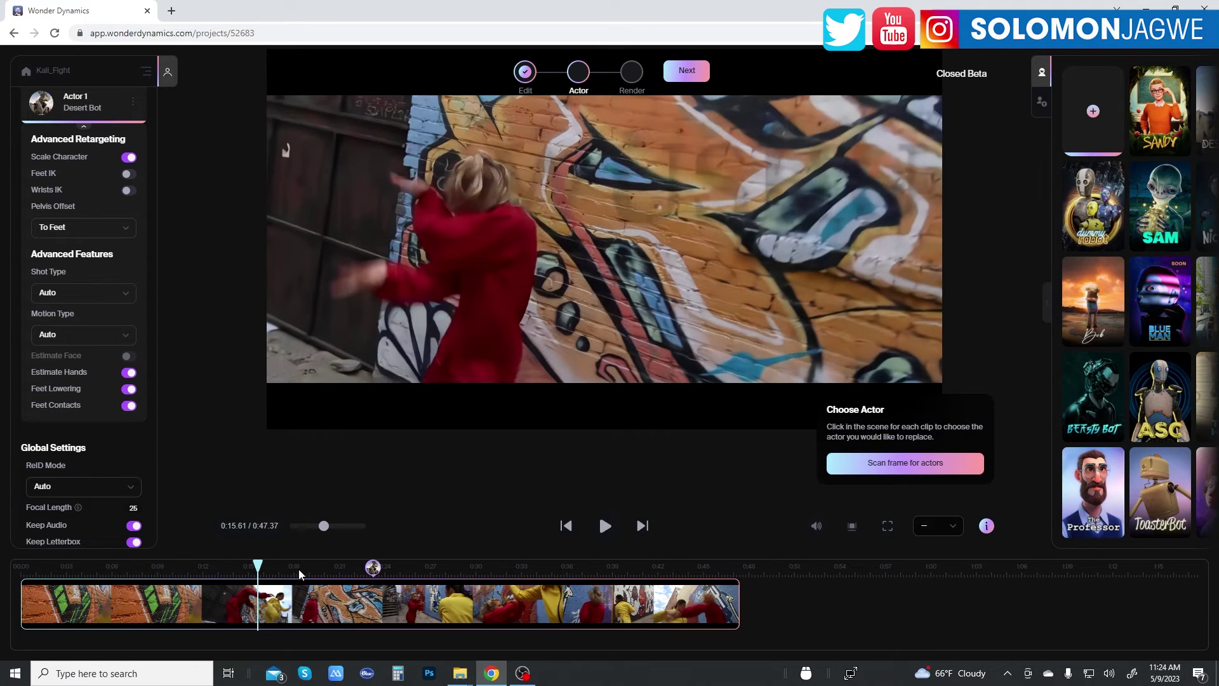
click(299, 574)
click(431, 576)
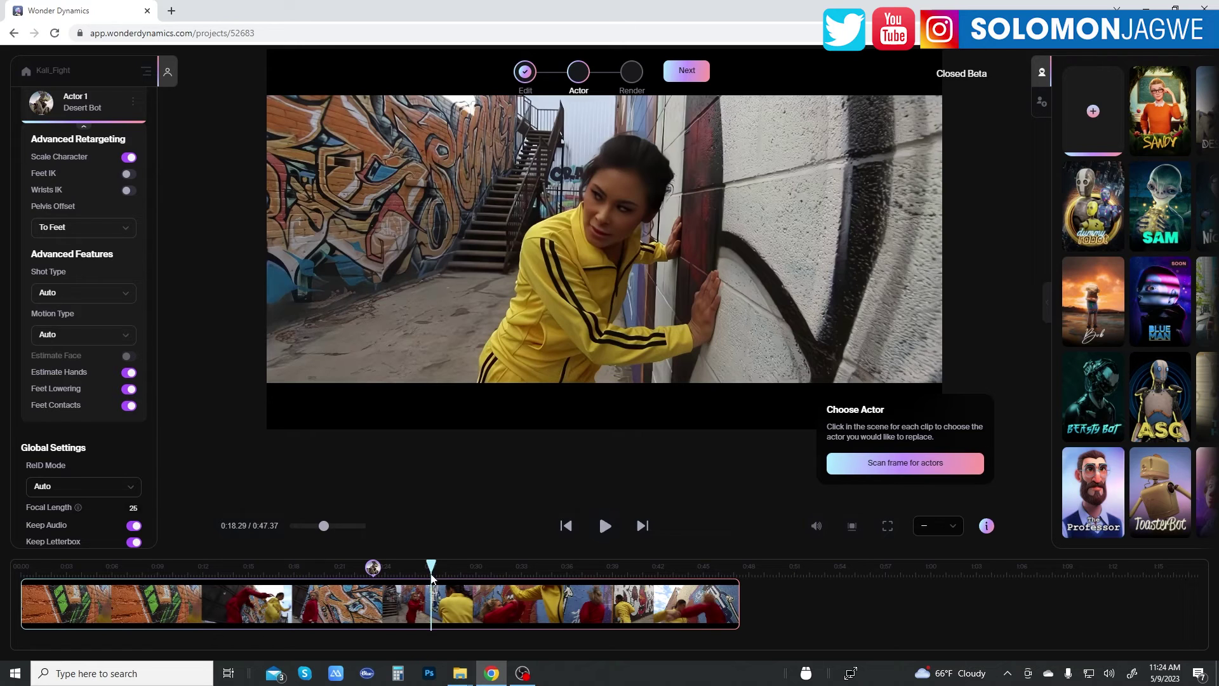
click(498, 574)
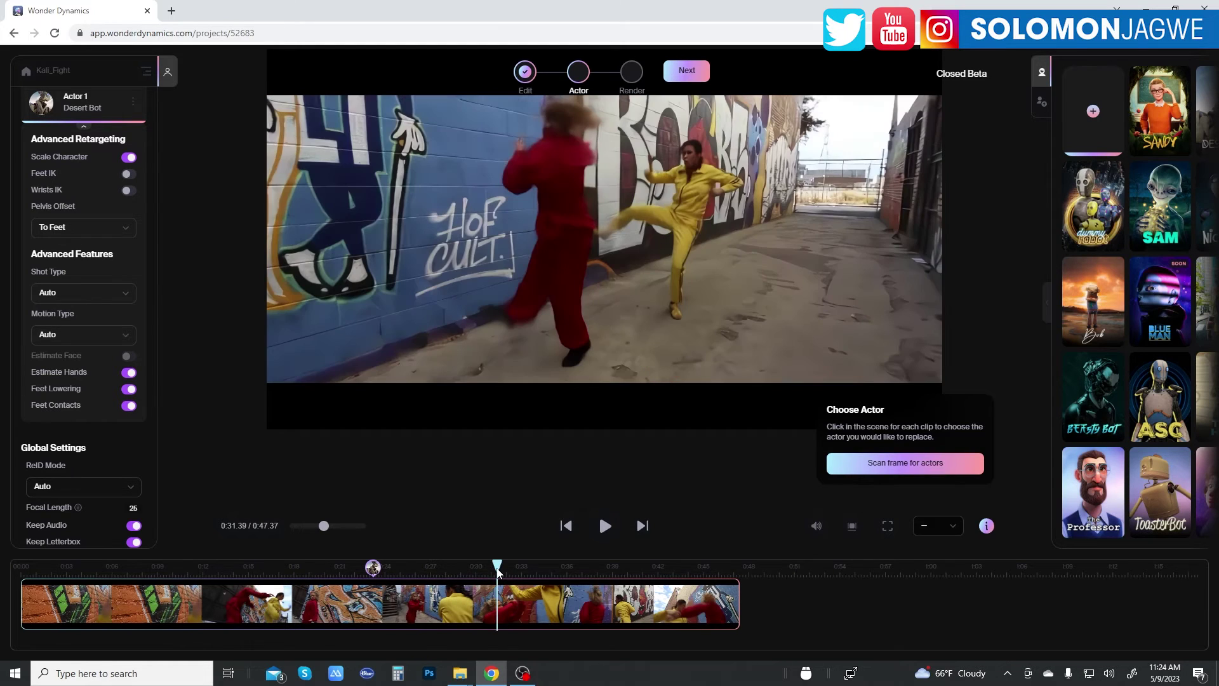
click(576, 570)
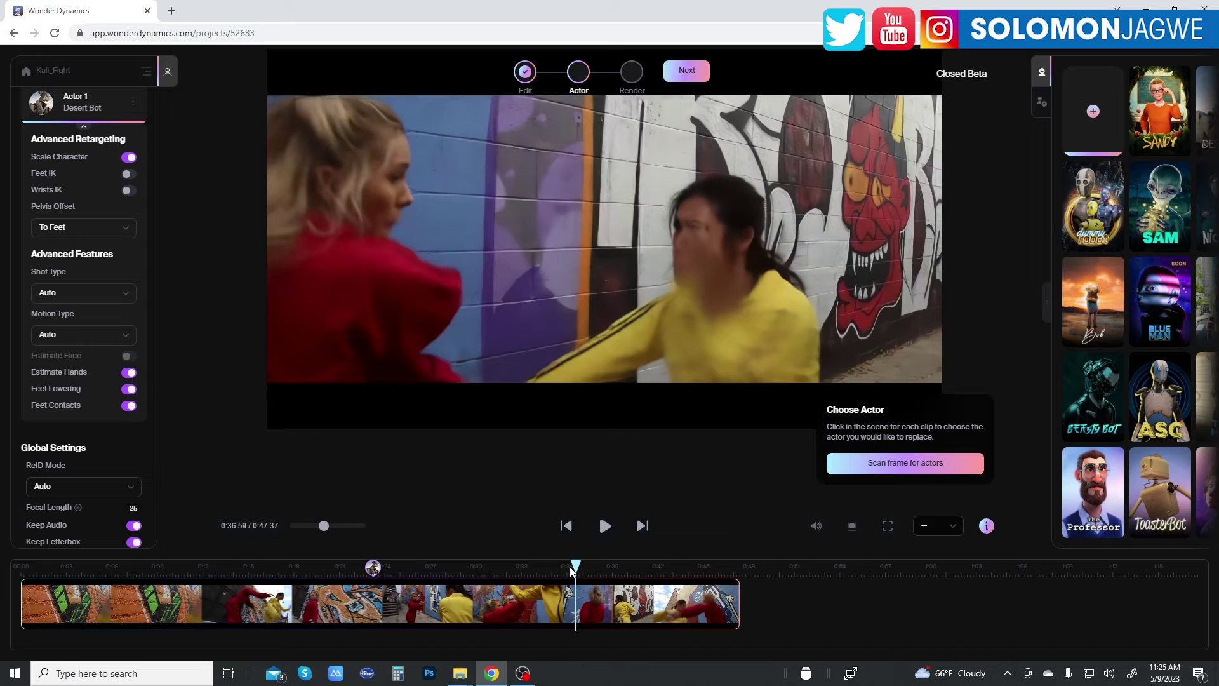
click(630, 575)
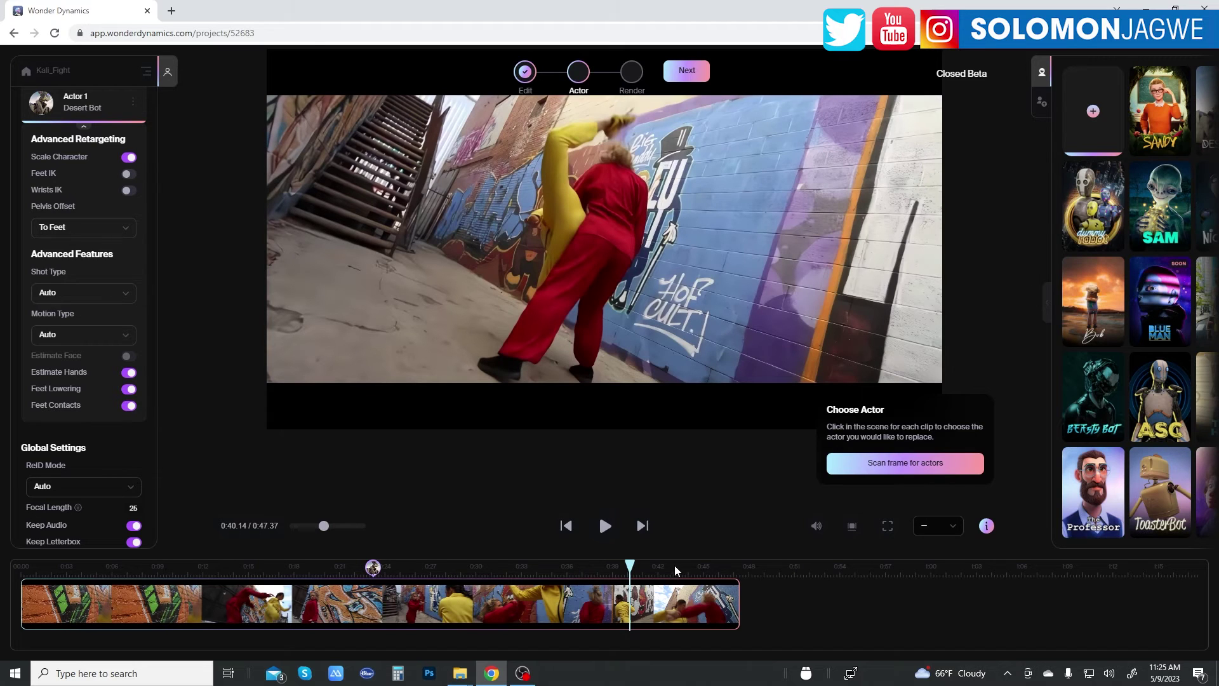
click(689, 574)
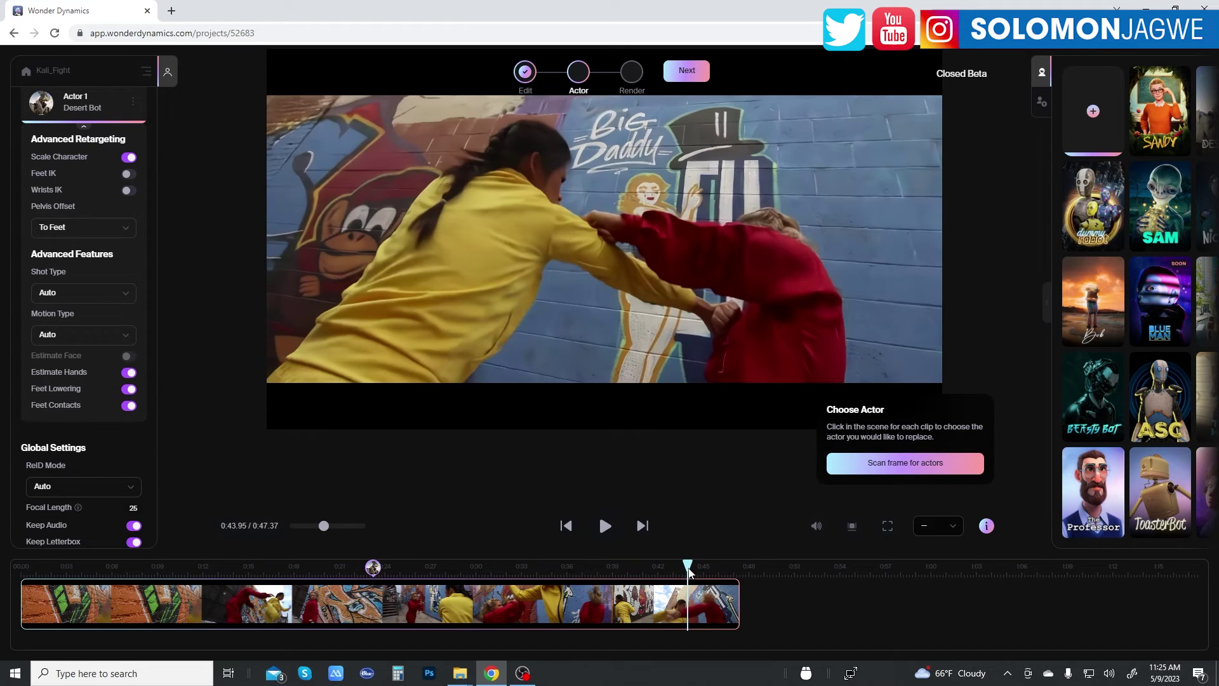
click(659, 573)
click(608, 574)
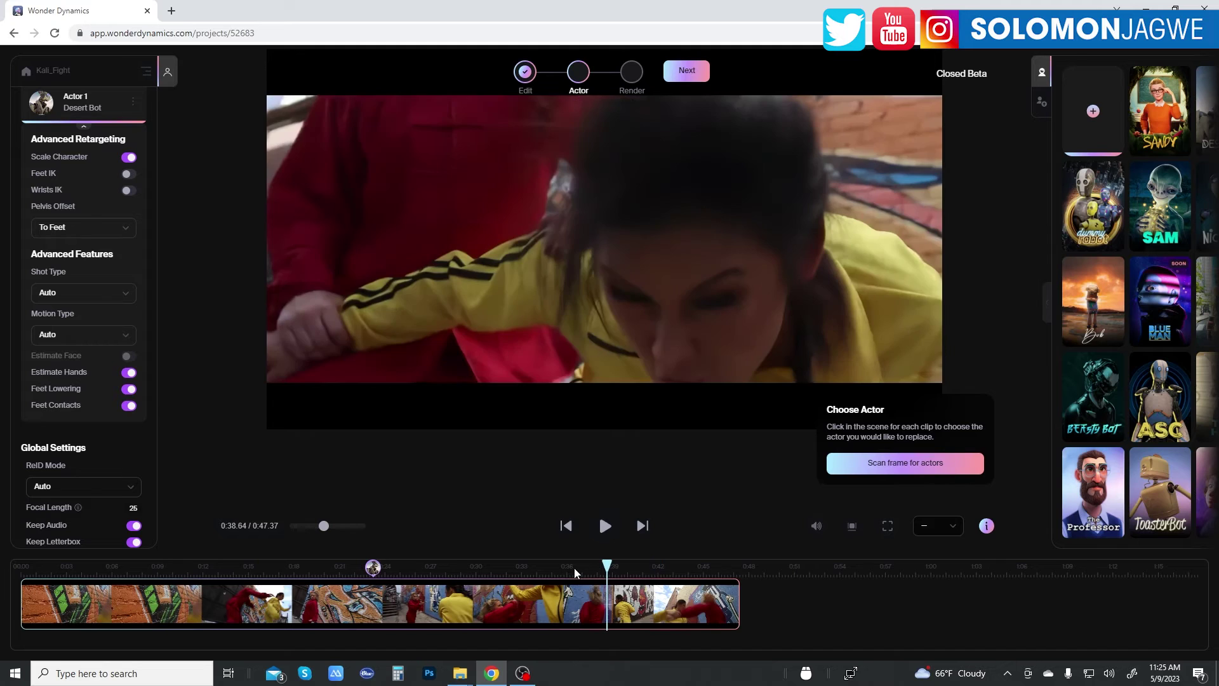
click(533, 574)
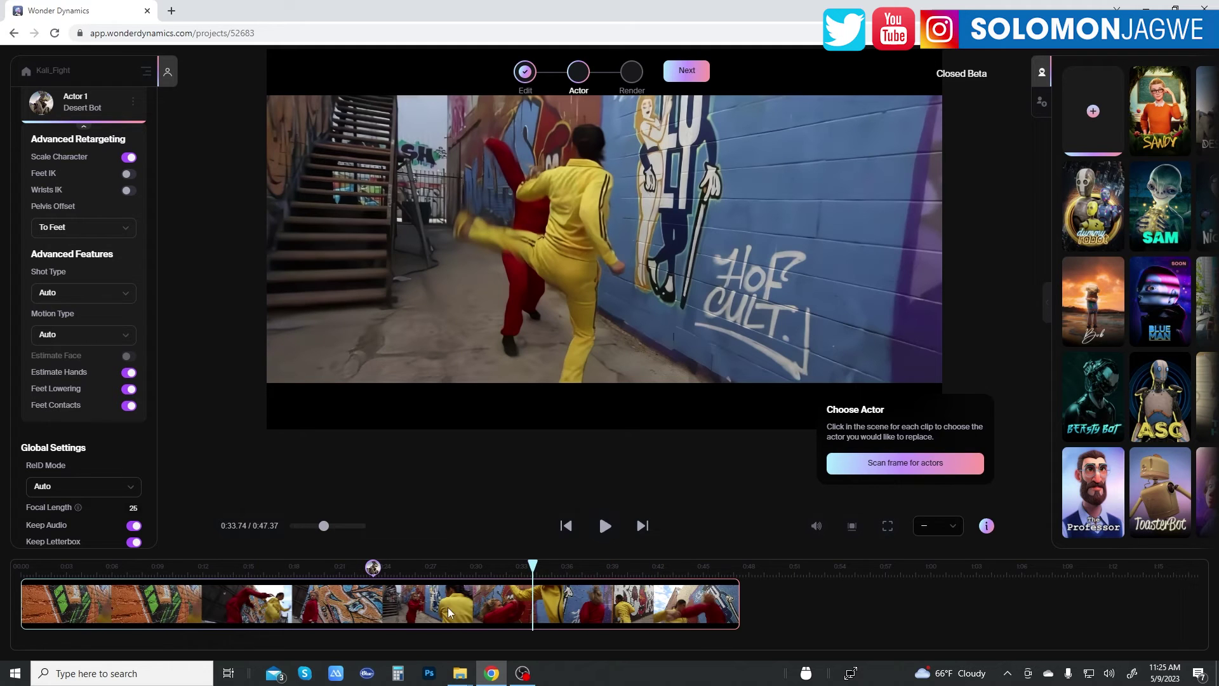
Compare Actor 1's assigned frame with the kicks, close-ups and final shots across the rest of the timeline
click(503, 573)
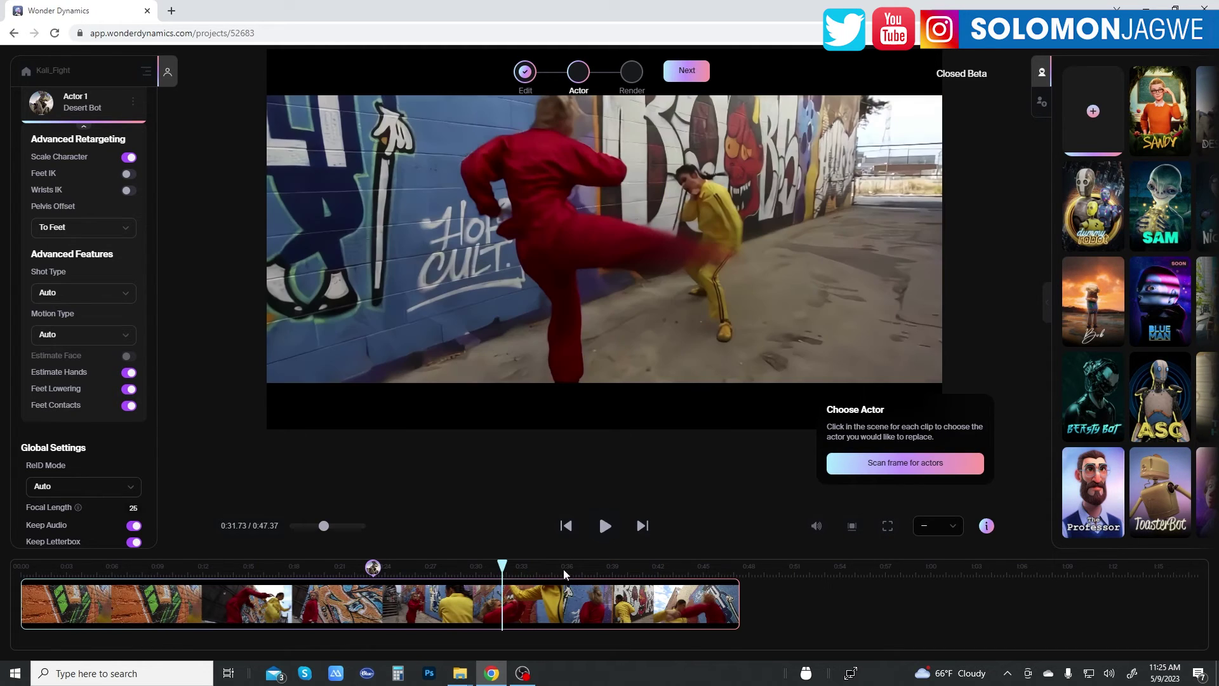
click(573, 574)
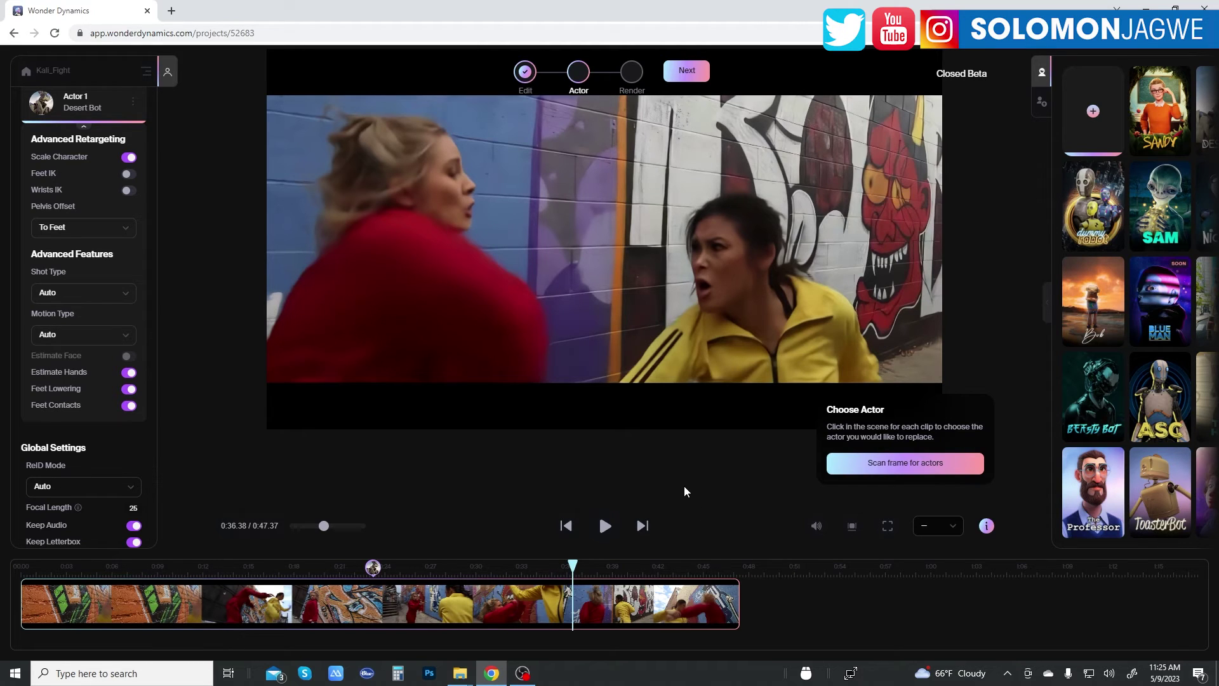
click(373, 569)
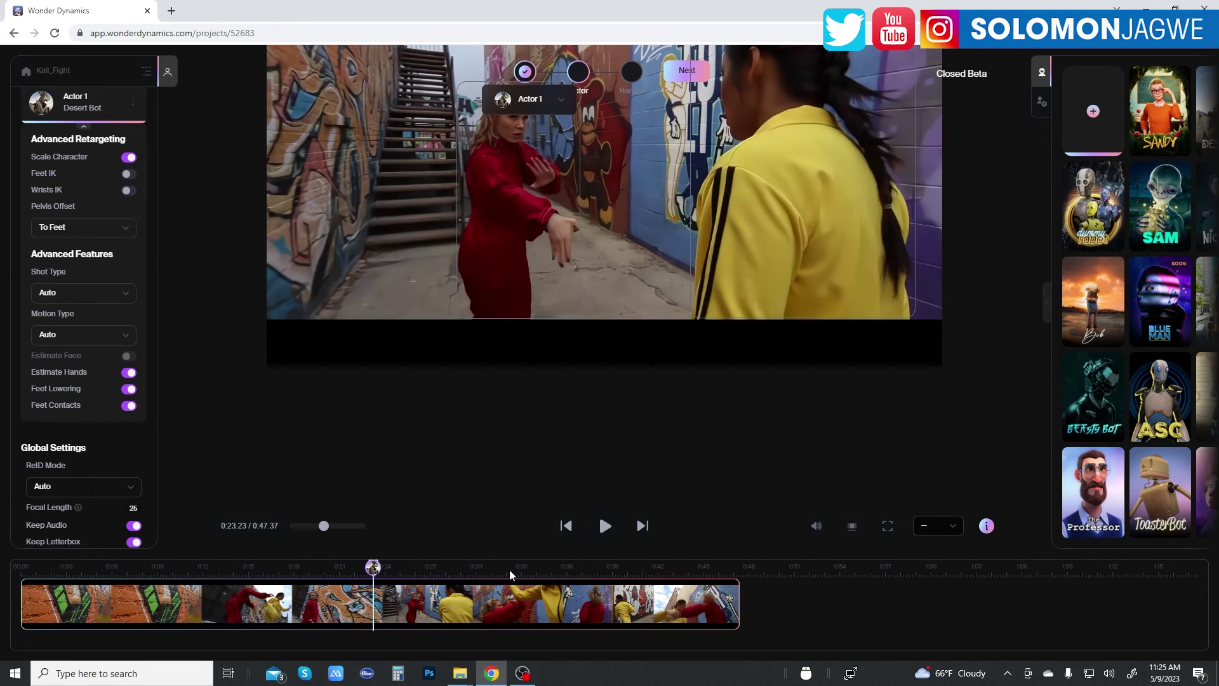
click(604, 573)
click(681, 574)
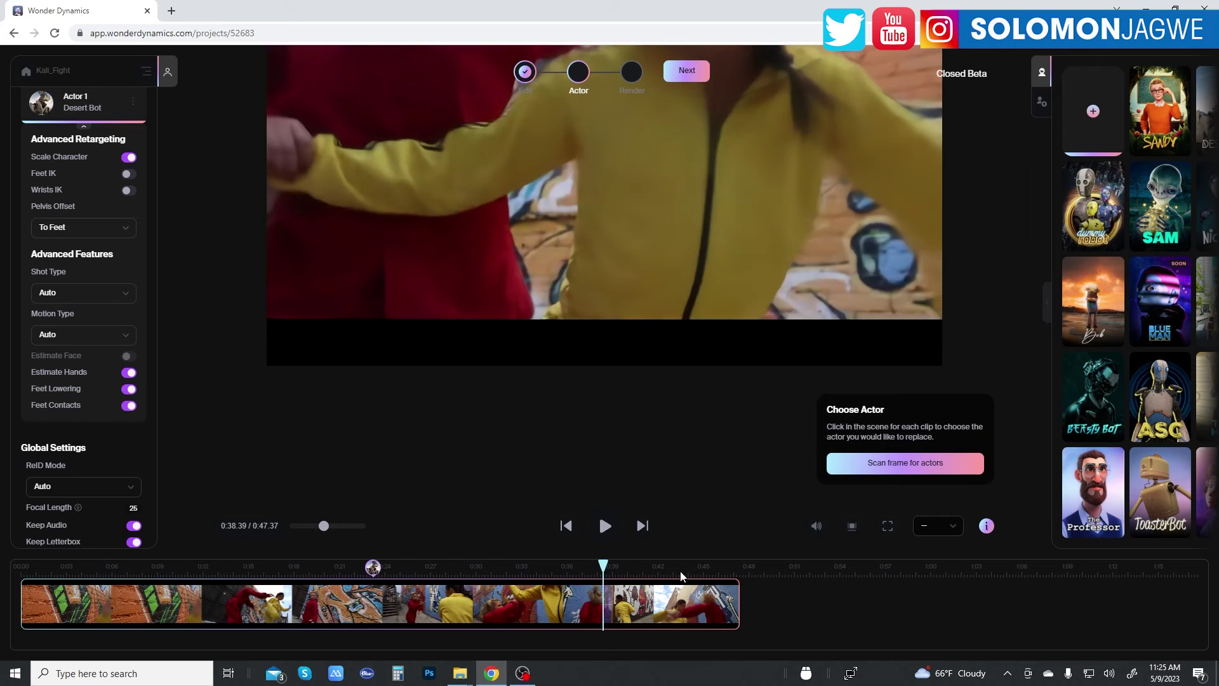
click(710, 575)
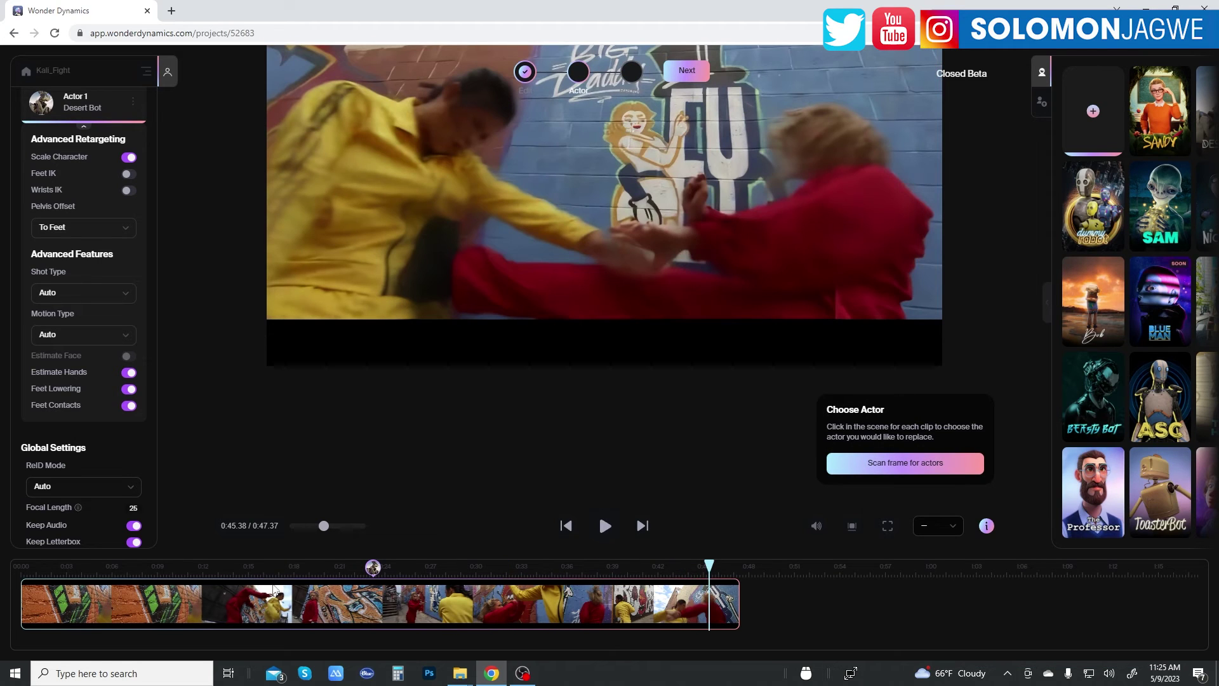
click(214, 575)
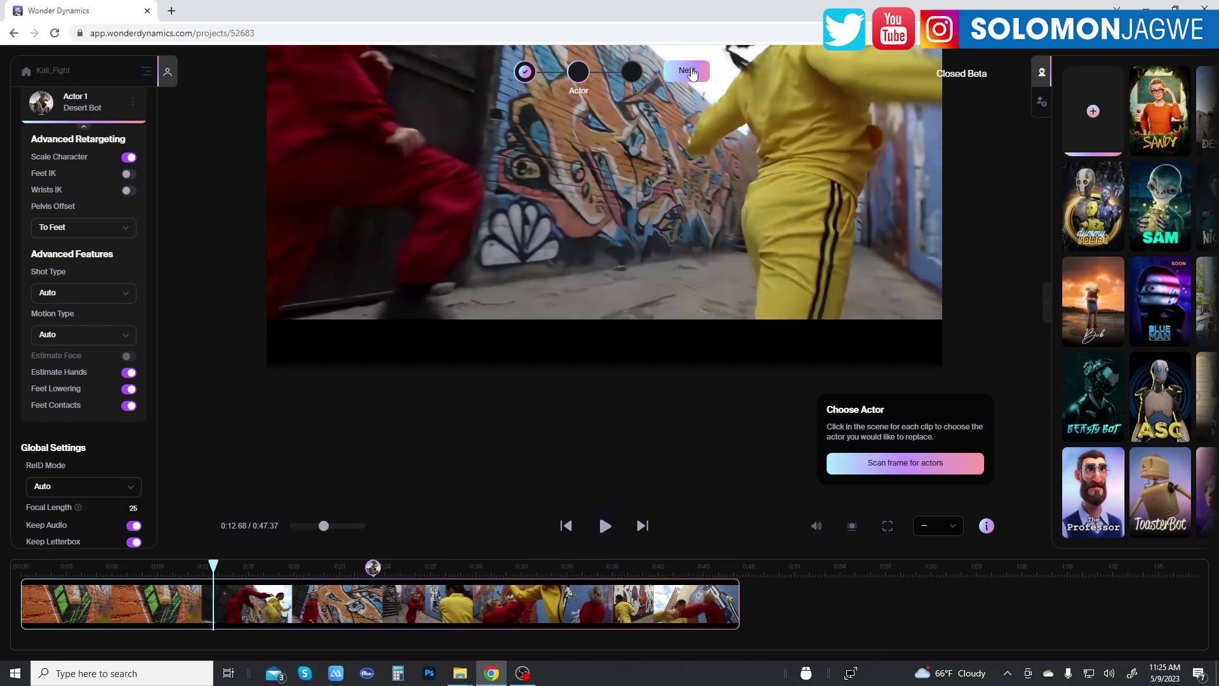
Proceed to the render settings, set the resolution to 4K and enable the AI MoCap, Clean Plate and Alpha Masks exports
click(691, 72)
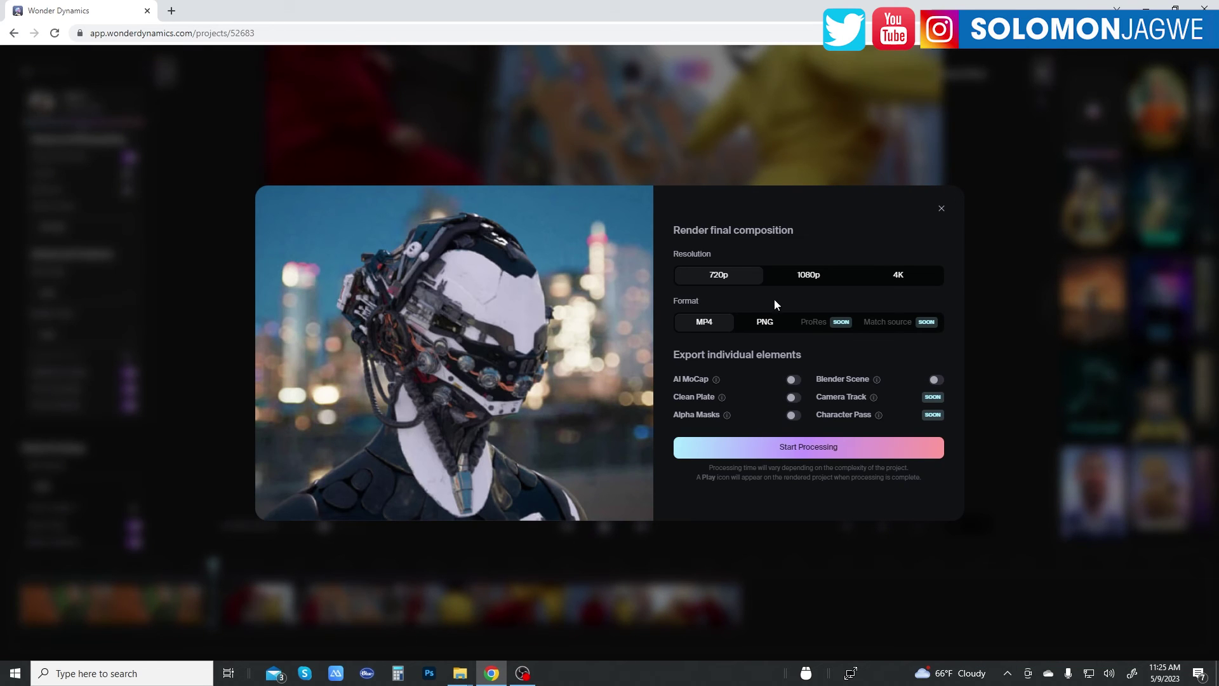
click(907, 279)
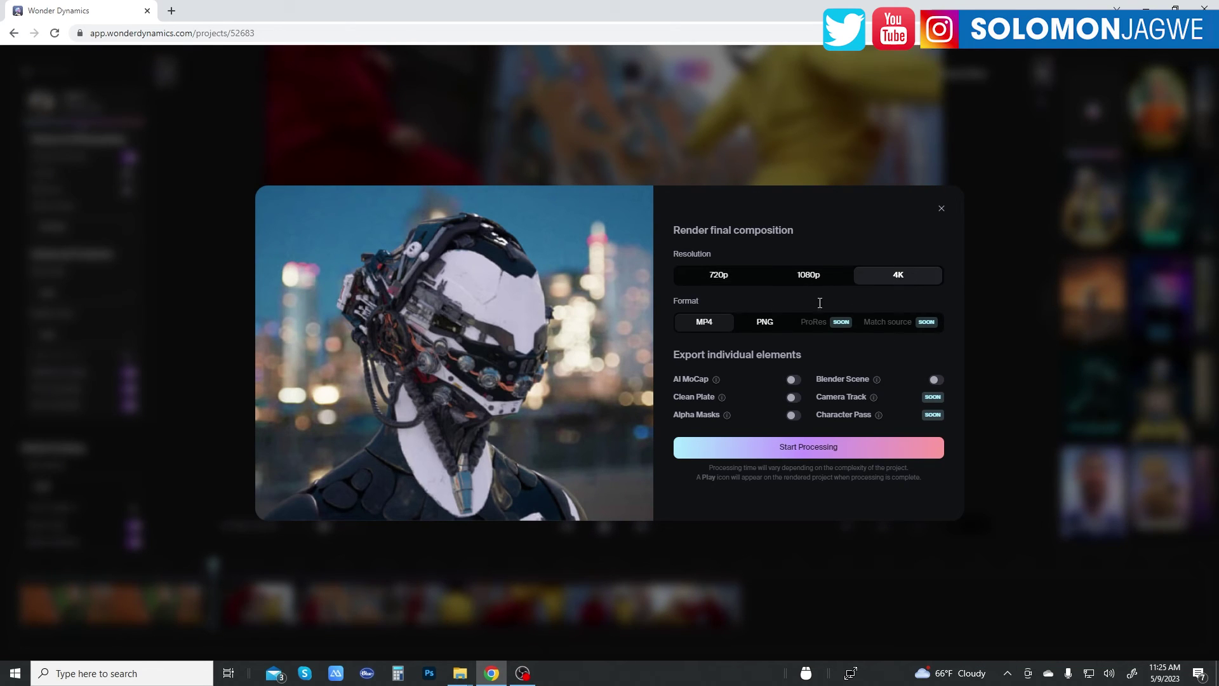
click(795, 380)
click(794, 398)
click(794, 416)
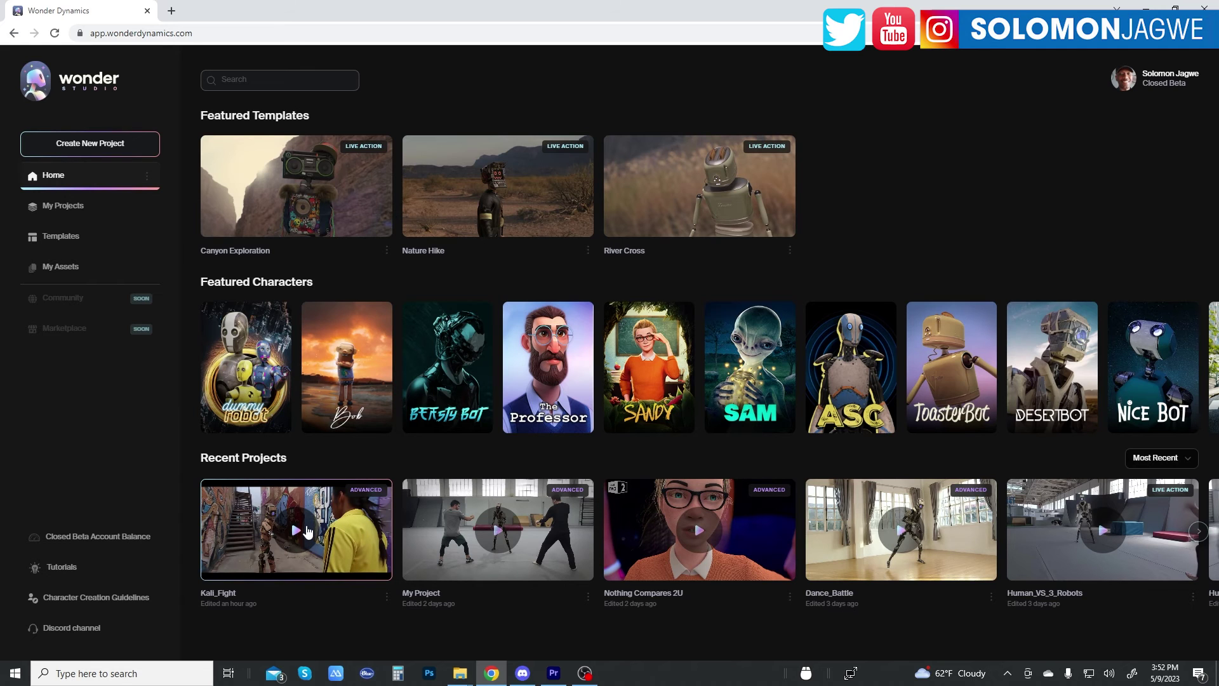
Open the rendered Kali_Fight project and examine frames across the video to check how well Desert Bot replaces the fighter
click(307, 531)
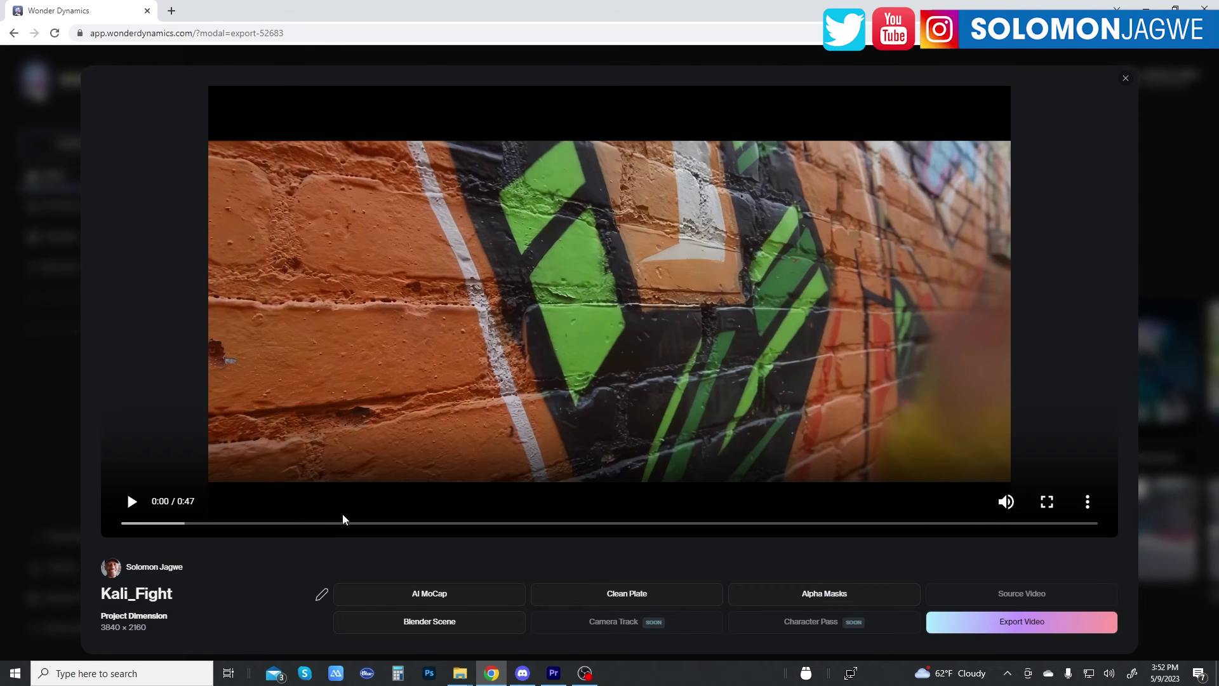
click(215, 524)
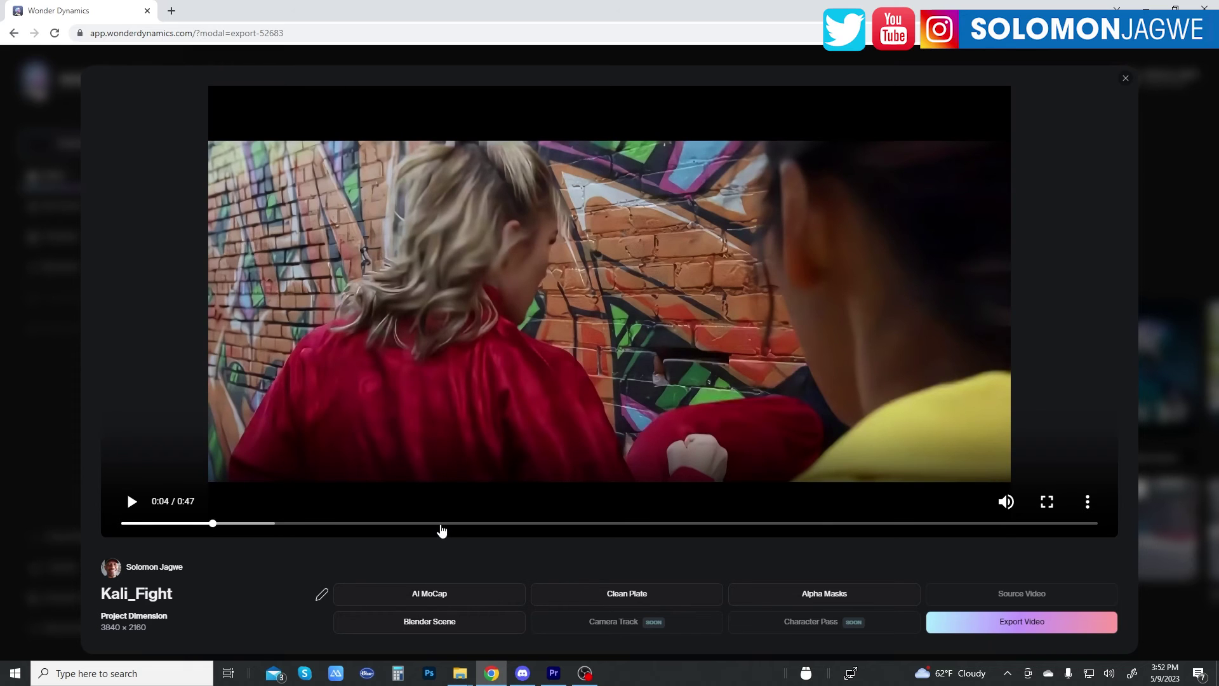
click(442, 530)
click(526, 530)
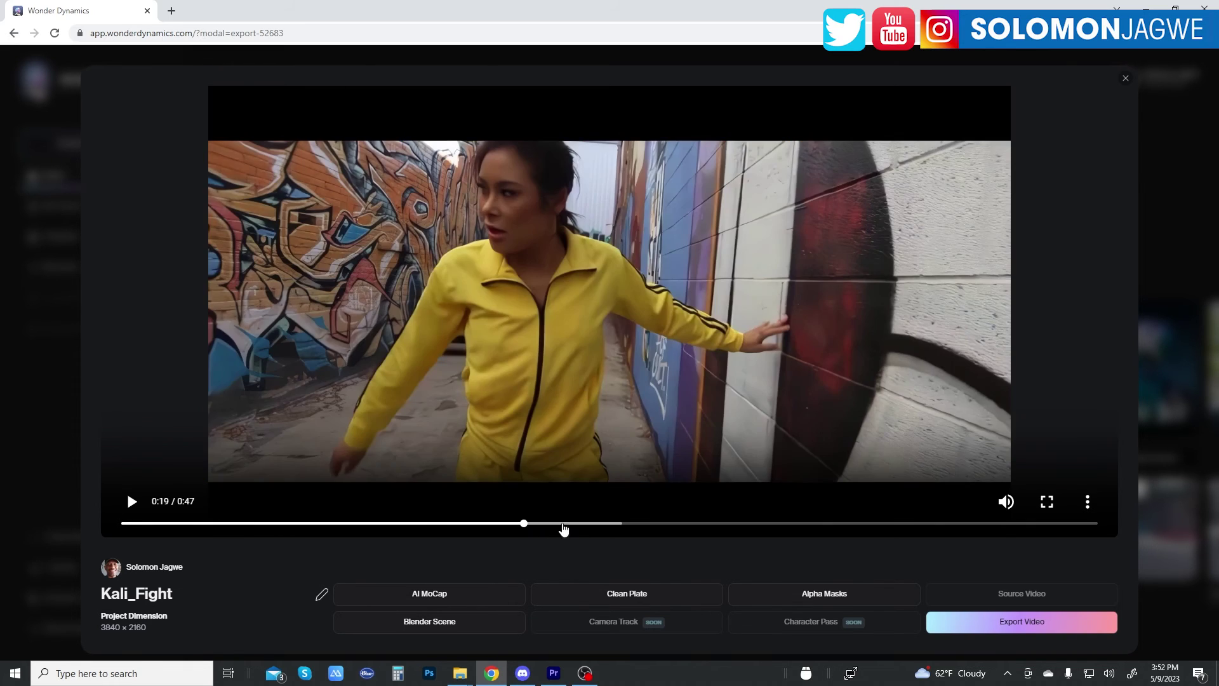
click(585, 530)
click(631, 527)
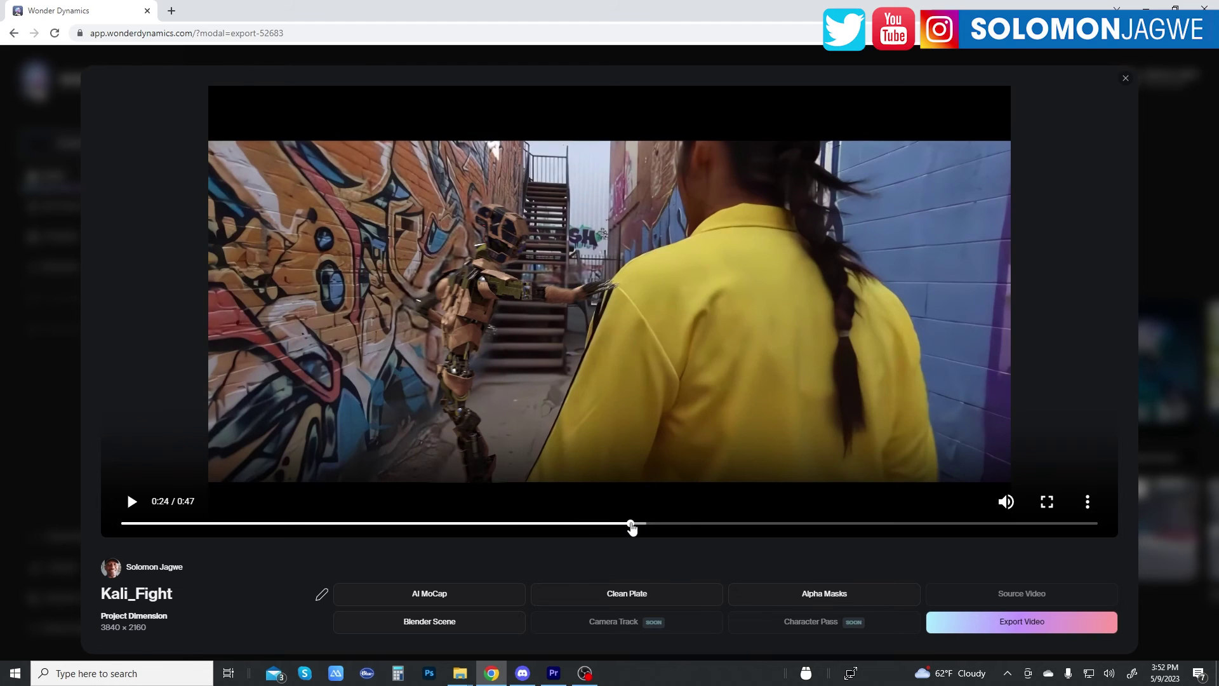
click(662, 527)
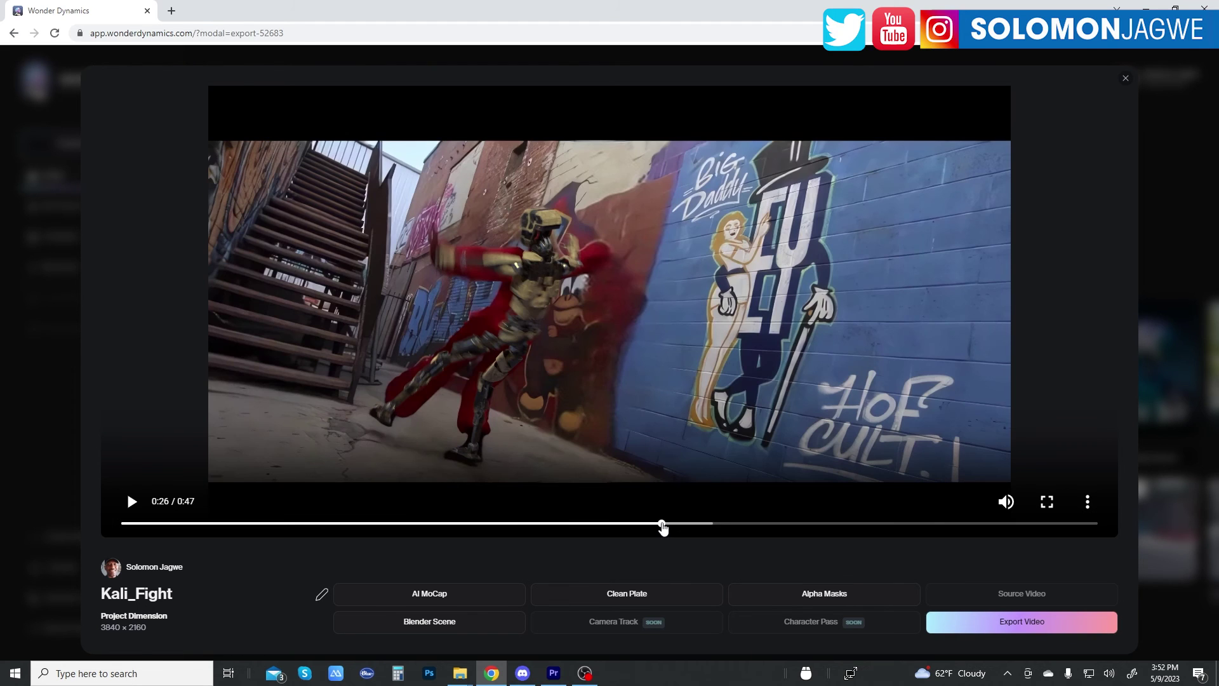
click(709, 526)
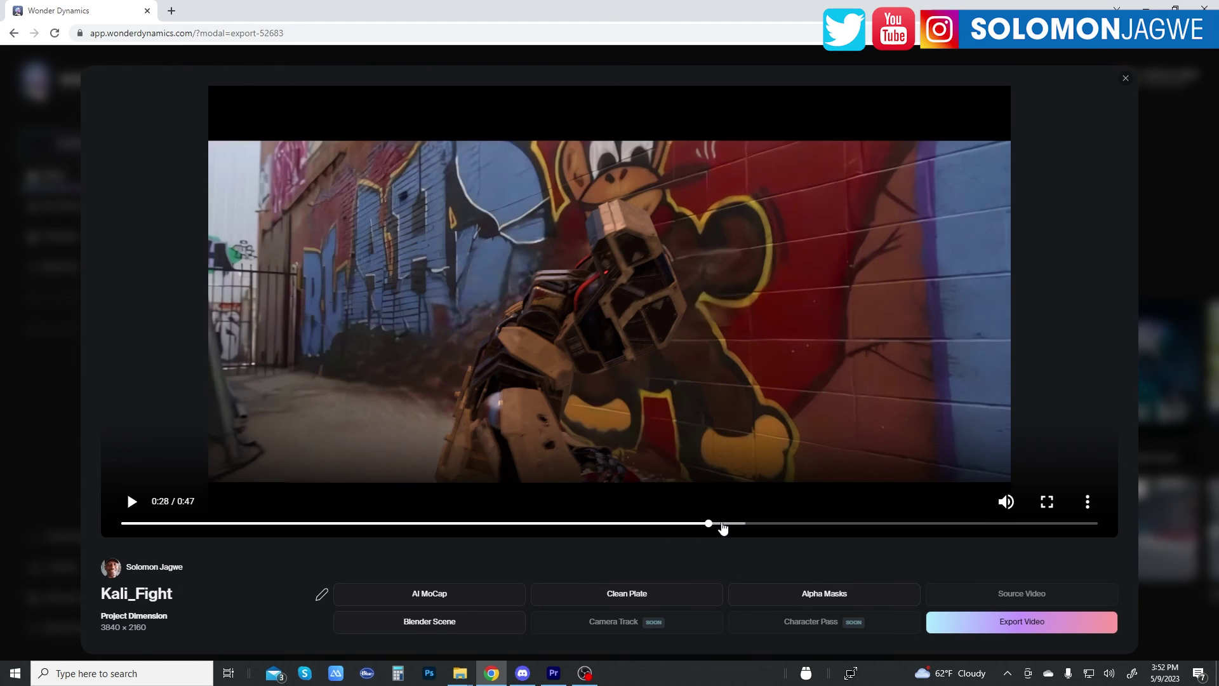
click(797, 526)
click(912, 527)
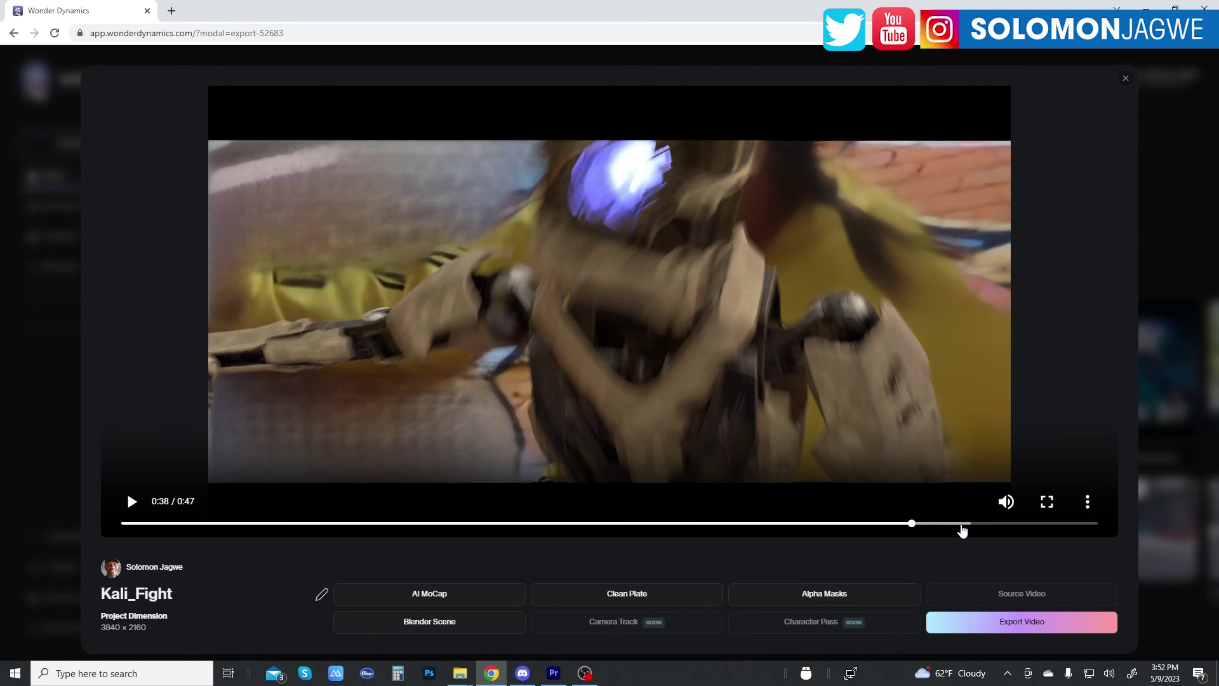
click(965, 527)
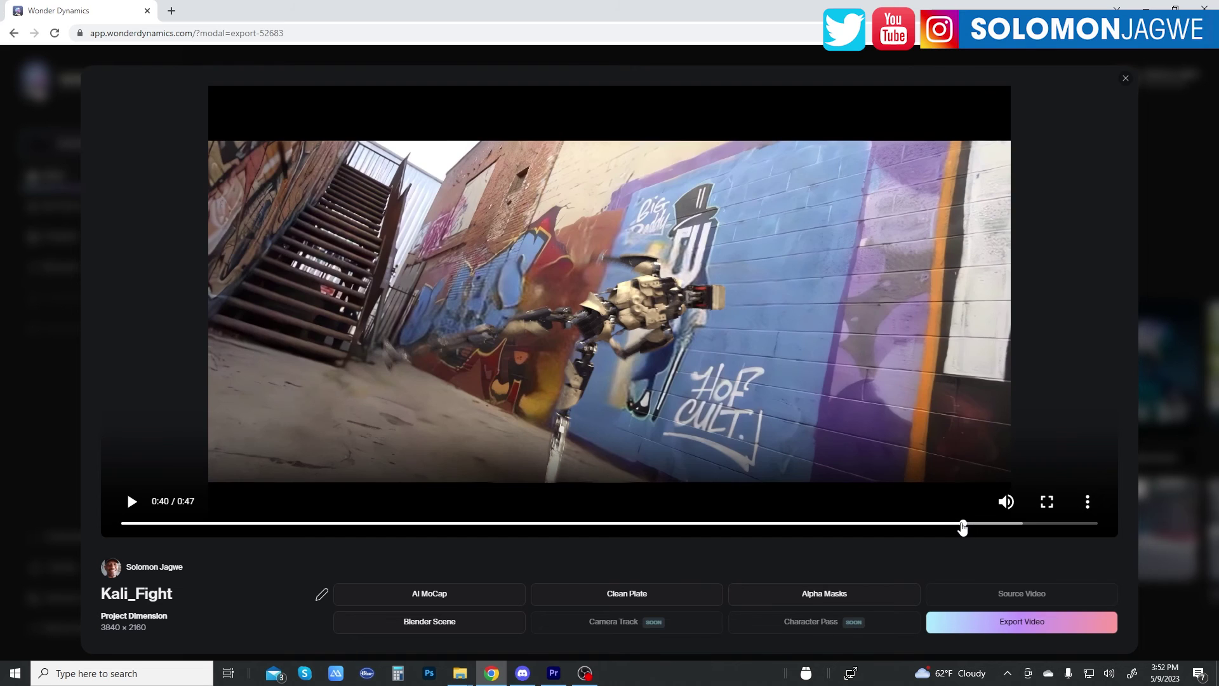
Play the rendered video muted from near its start through the WUSHU title shot, and close the preview
click(152, 526)
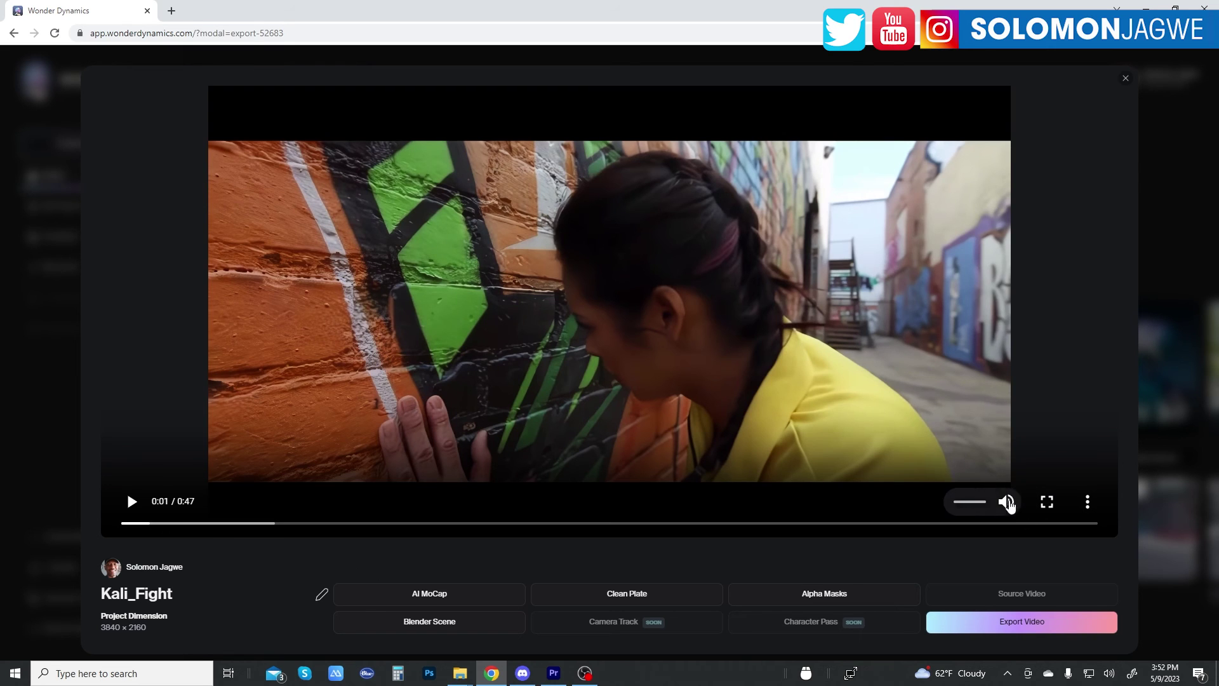
click(1006, 502)
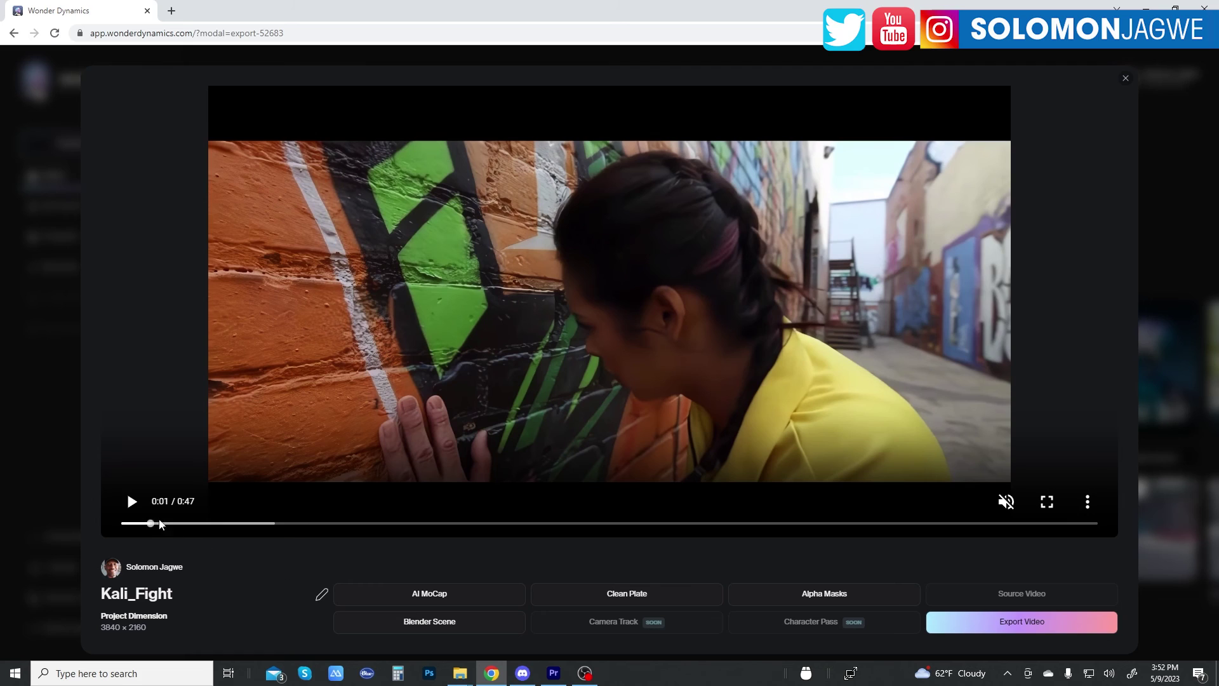
click(132, 503)
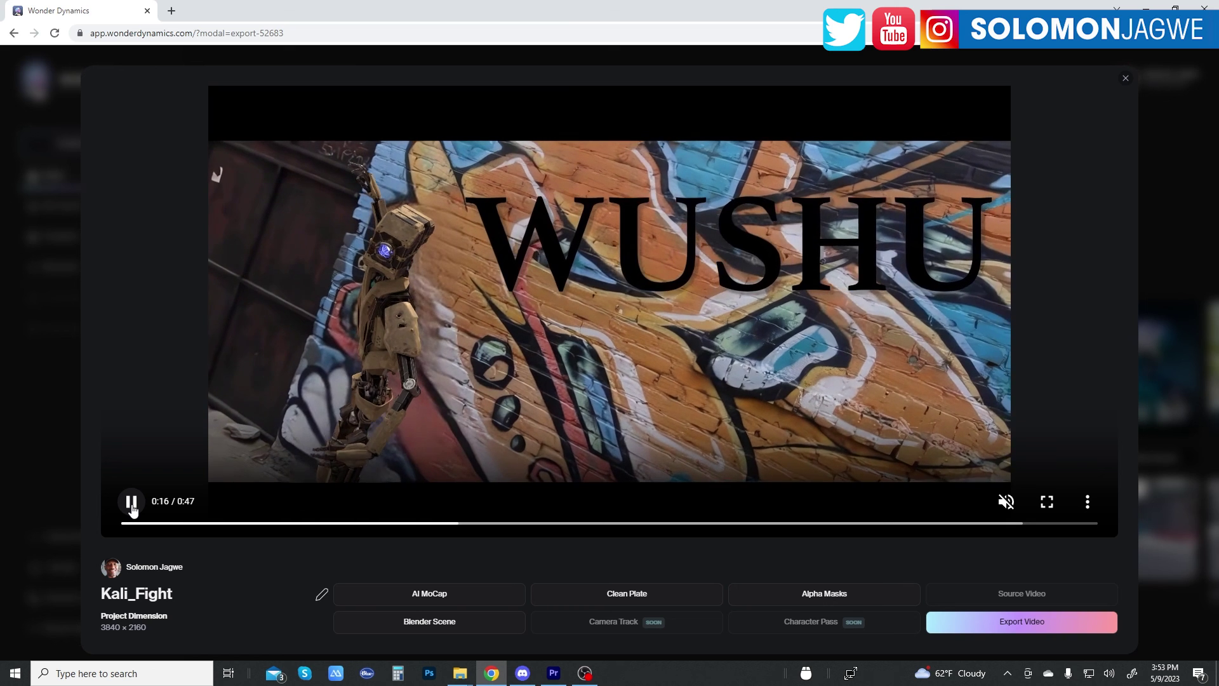
click(132, 508)
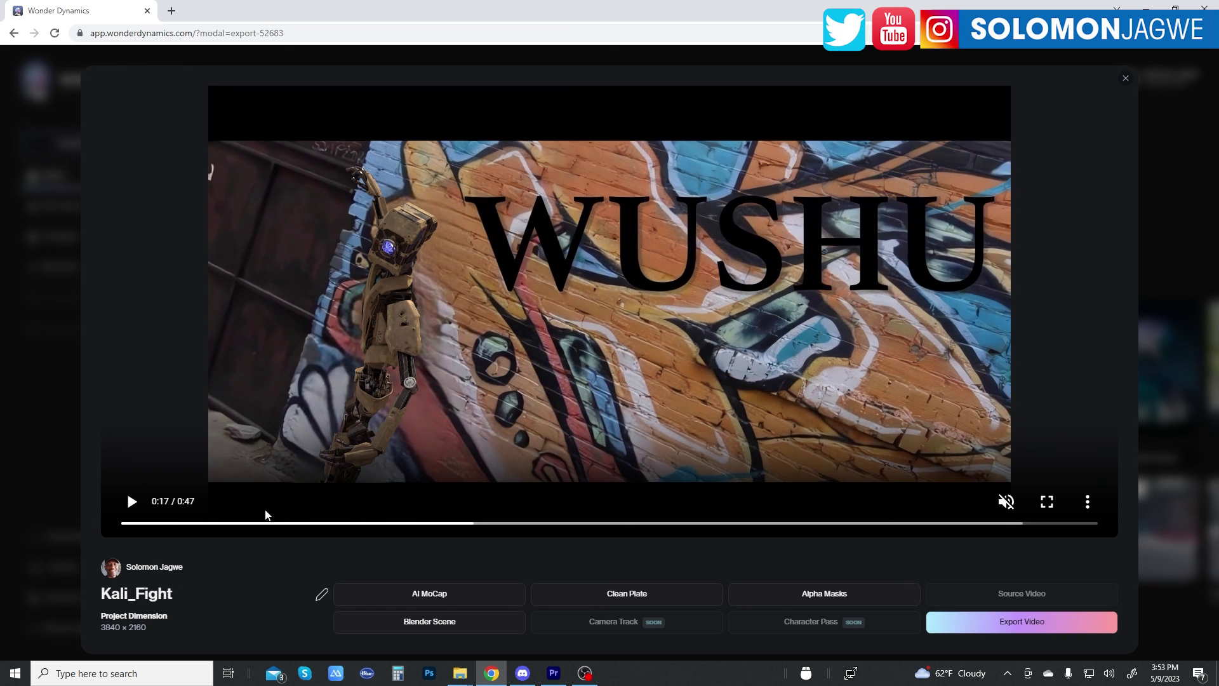
mouse_move(584, 672)
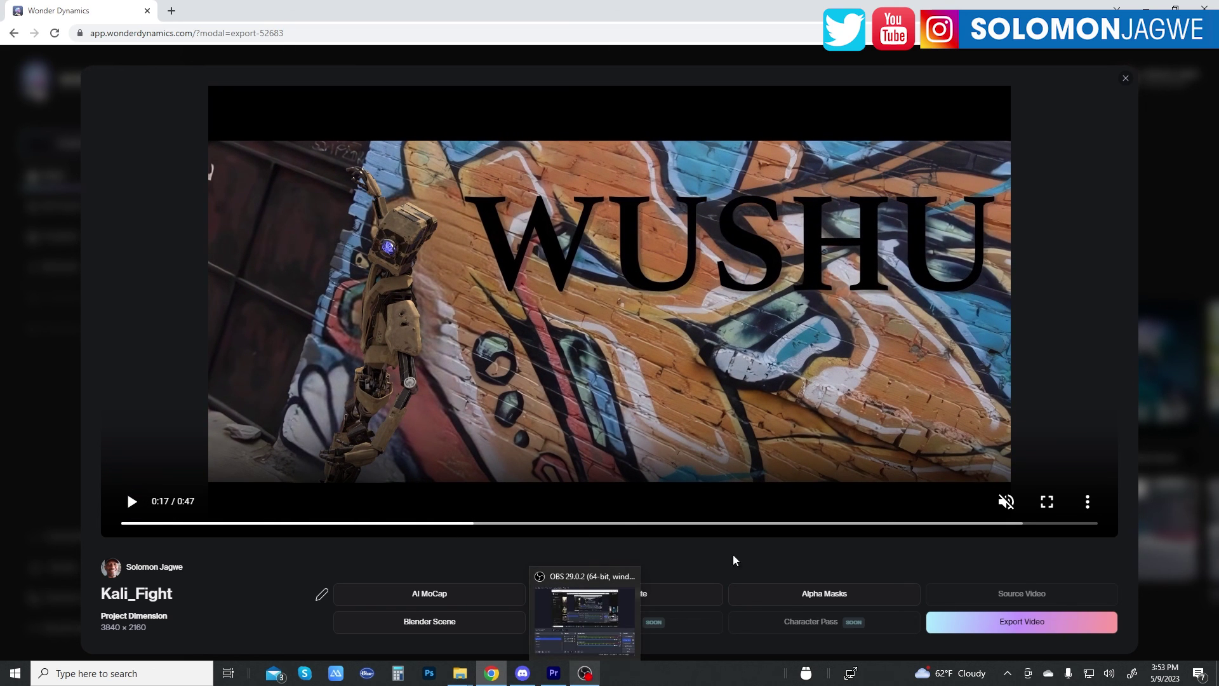
click(1125, 89)
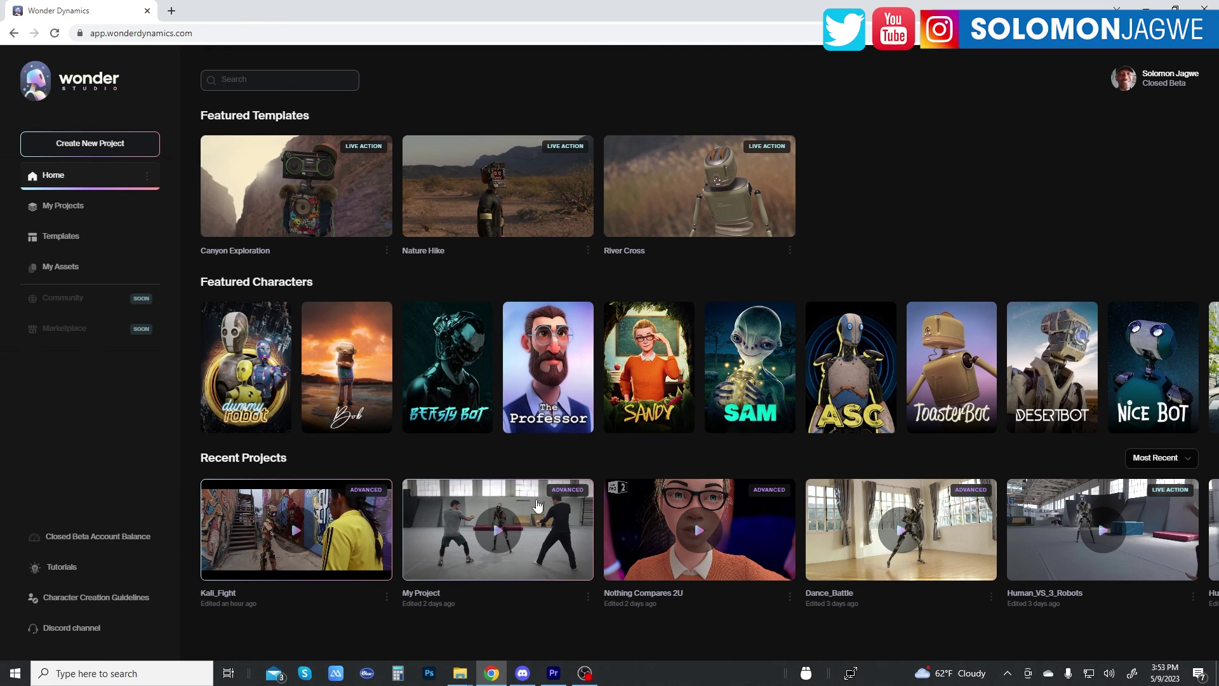